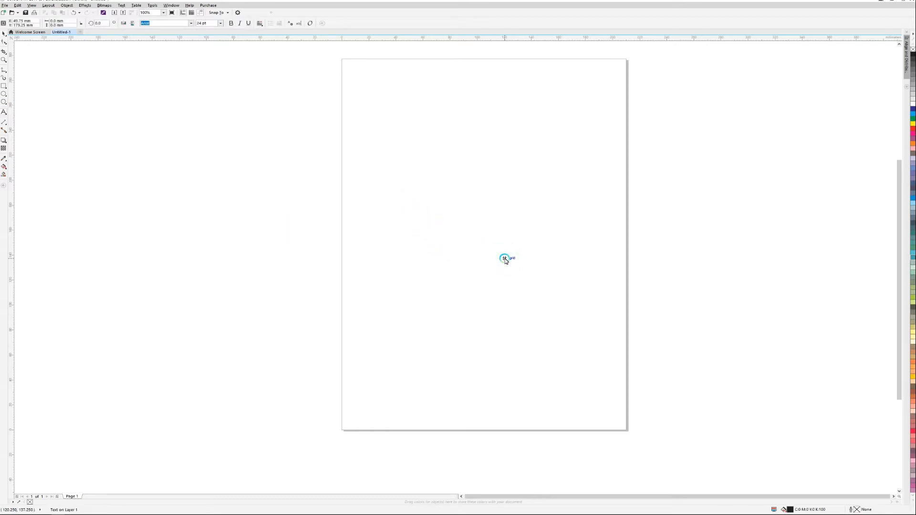
Add the artistic text "HOW TO FIT TEXT TO PATH" in the upper middle of the page and enlarge it slightly
type("HOW TO FIT TEXT TO PATH")
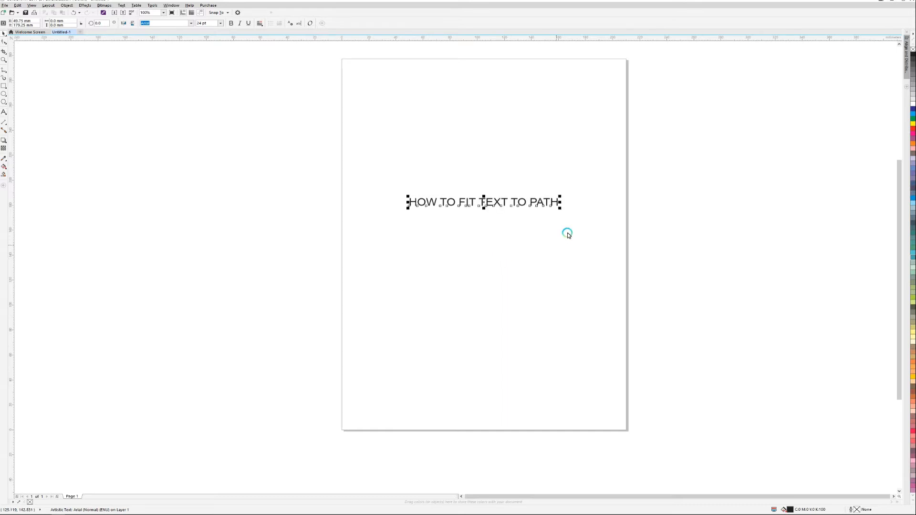
left_click_drag(561, 210, 568, 213)
left_click(421, 161)
left_click(88, 100)
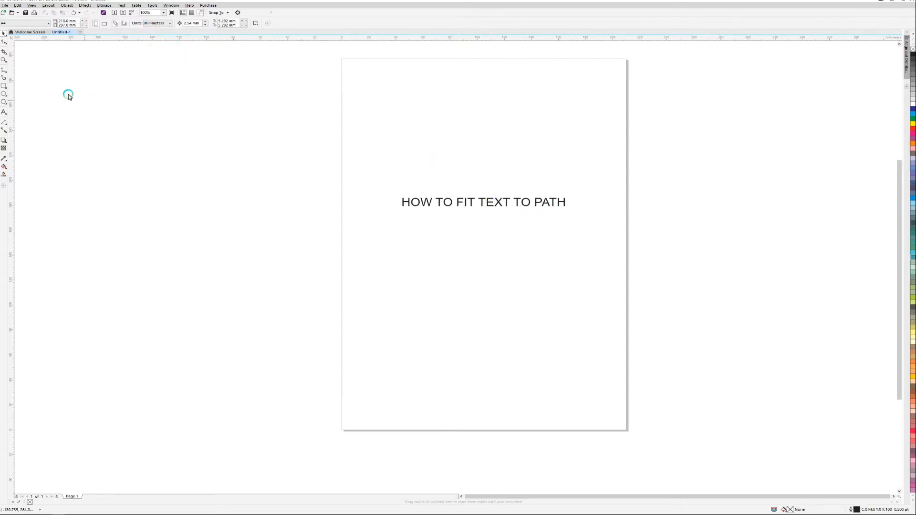
Turn off snapping to the document grid and draw a circle about 100.5 mm in diameter just below the text
left_click(6, 95)
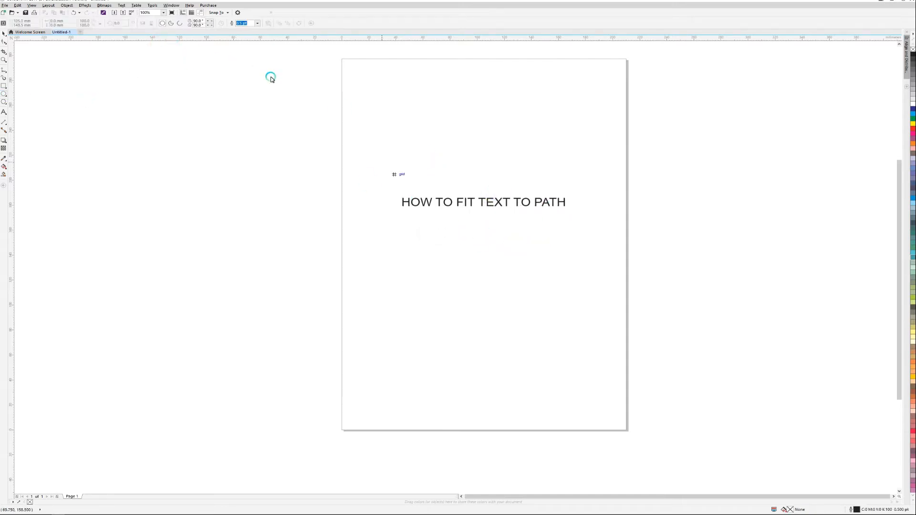
left_click(224, 13)
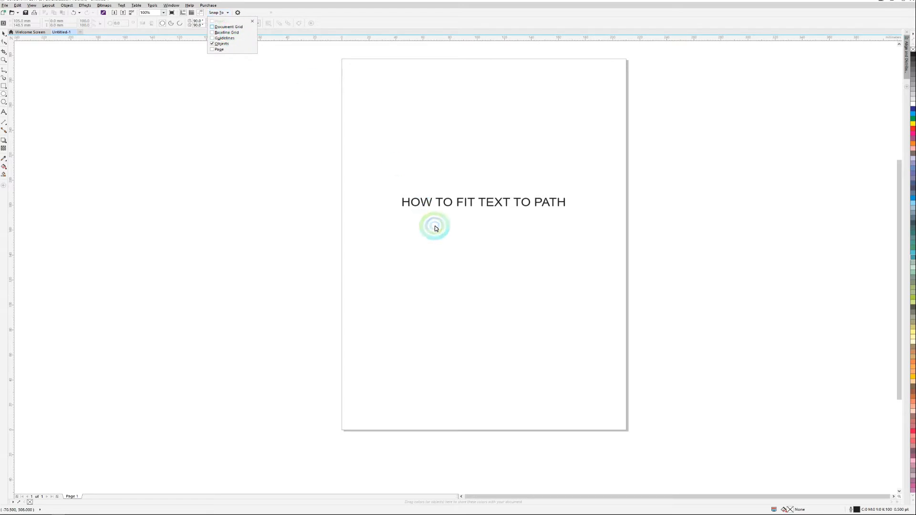
left_click(429, 240)
left_click_drag(407, 229, 543, 316)
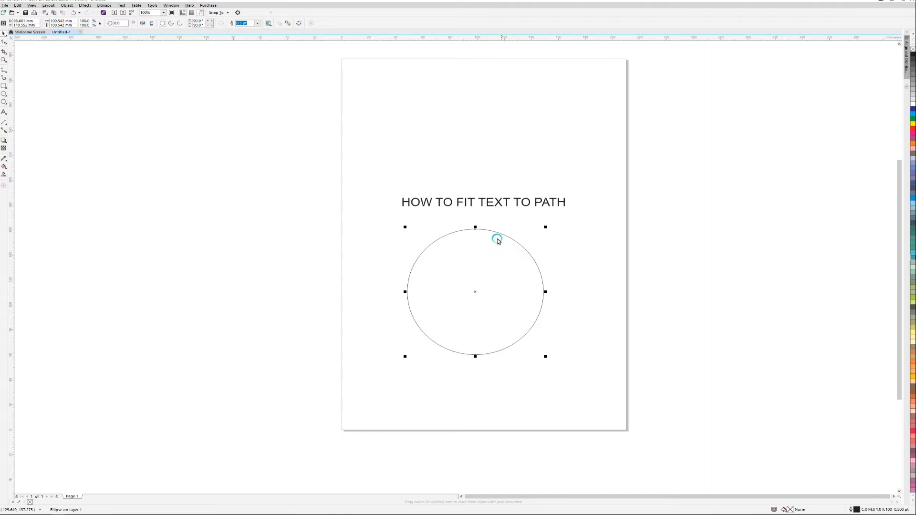
left_click_drag(495, 233, 496, 226)
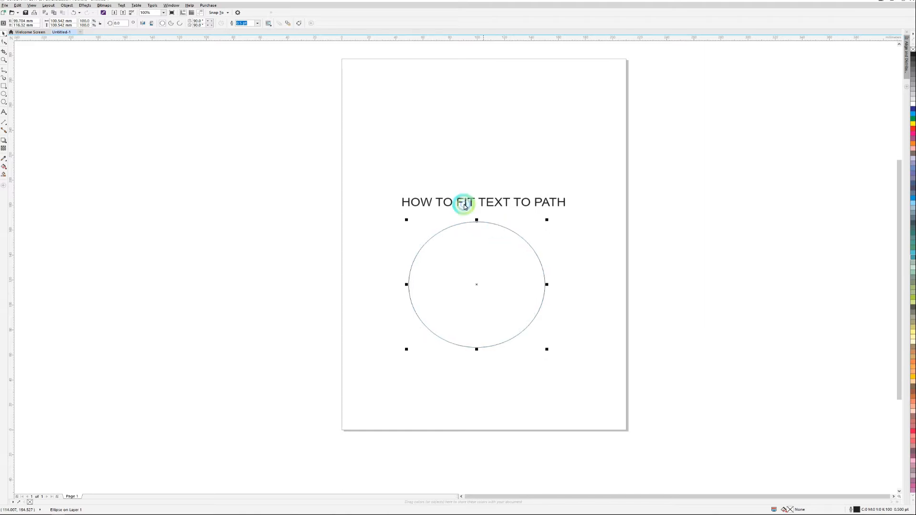
Make the text bold and fit it around the top of the circle, offset slightly outside the outline
left_click(459, 204)
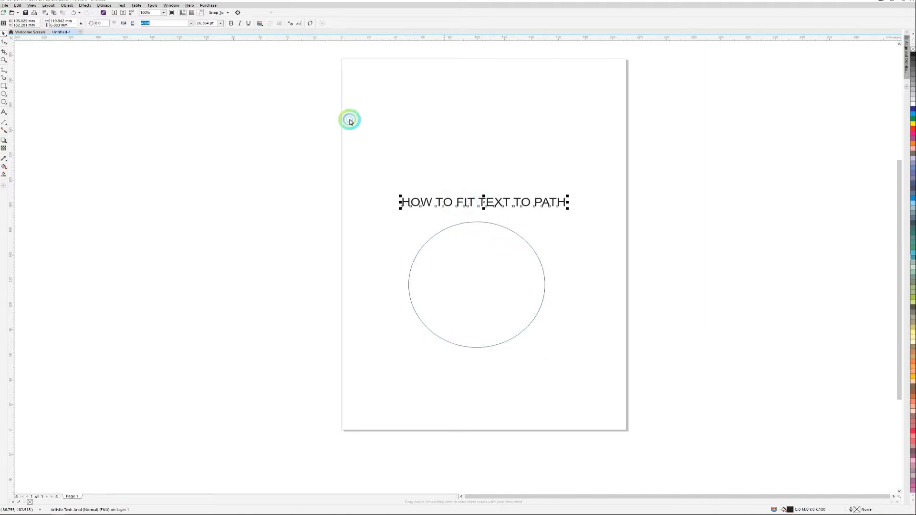
left_click(231, 23)
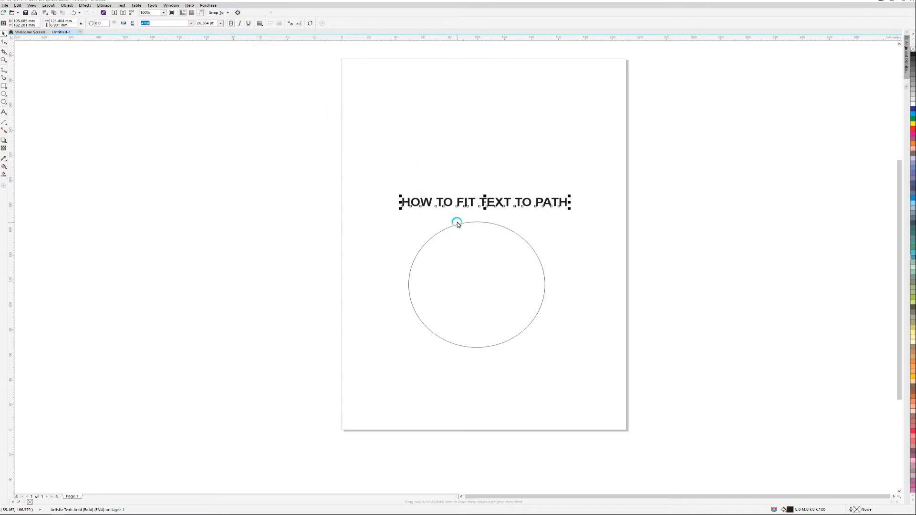
left_click(122, 6)
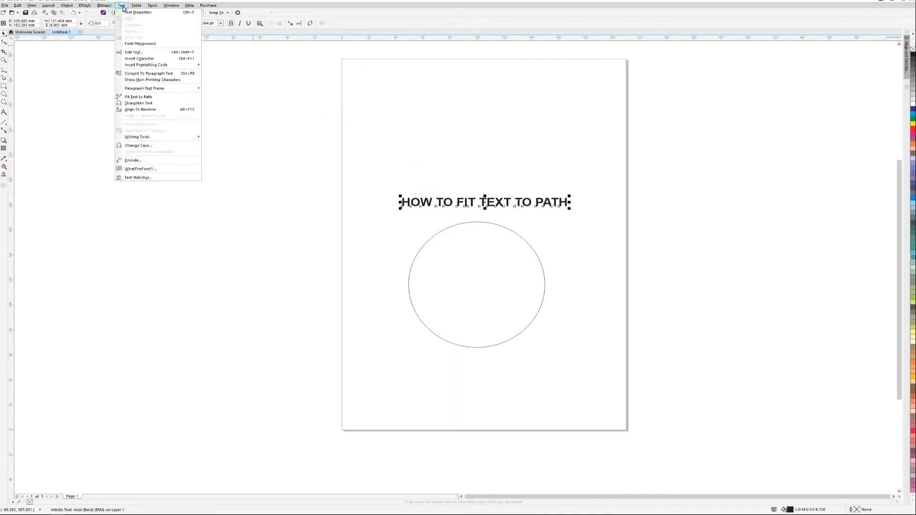
left_click(133, 97)
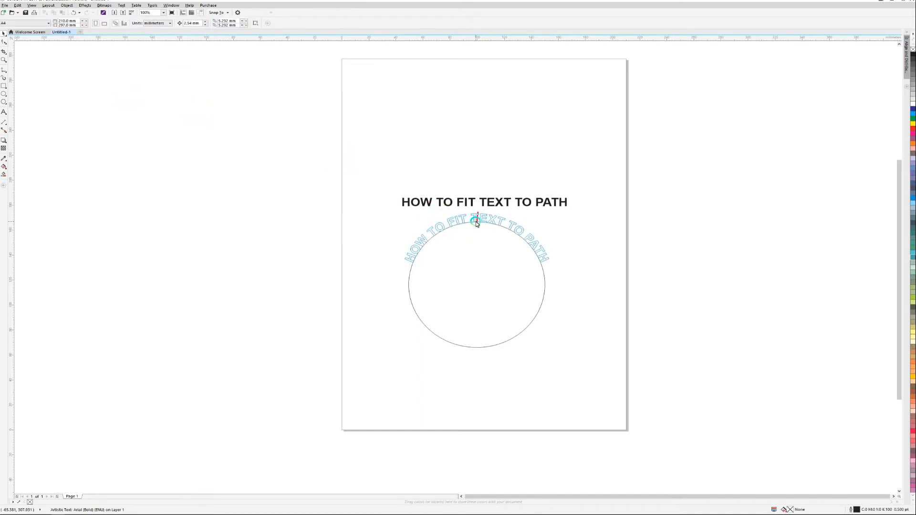
left_click(476, 220)
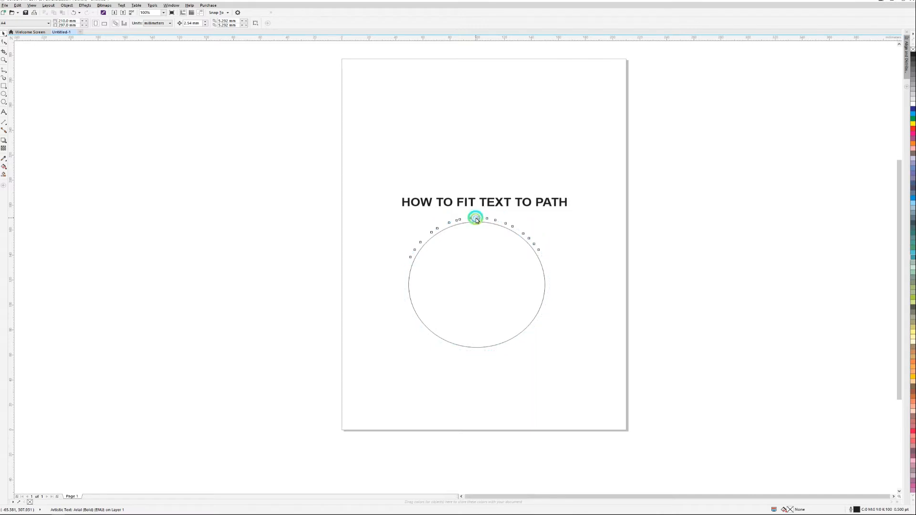
left_click_drag(553, 209, 576, 188)
left_click(532, 160)
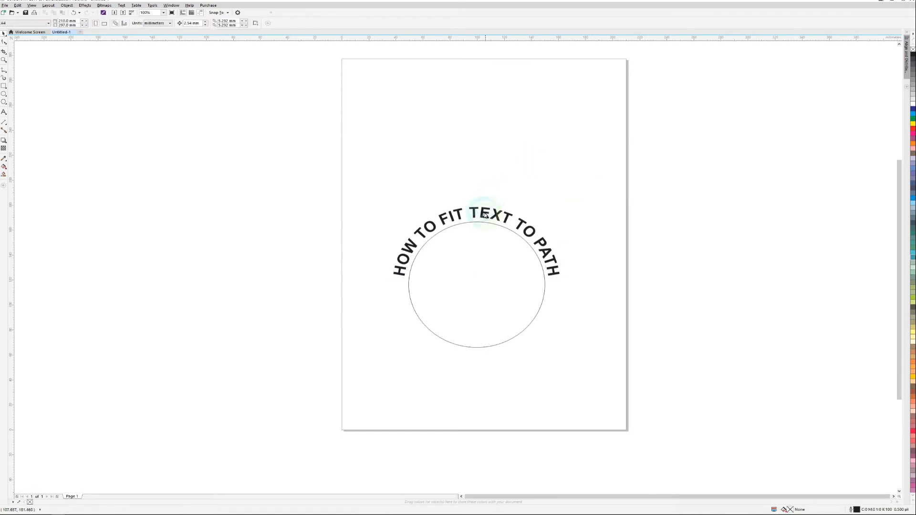
Place the curved text inside the circle and move the circle with its text up the page
left_click_drag(484, 215, 482, 159)
left_click(485, 149)
left_click(535, 122)
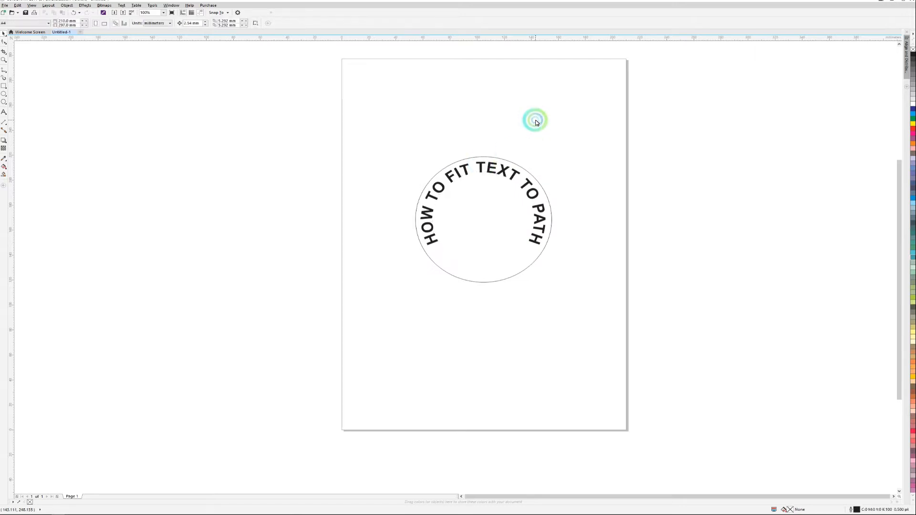
left_click(377, 200)
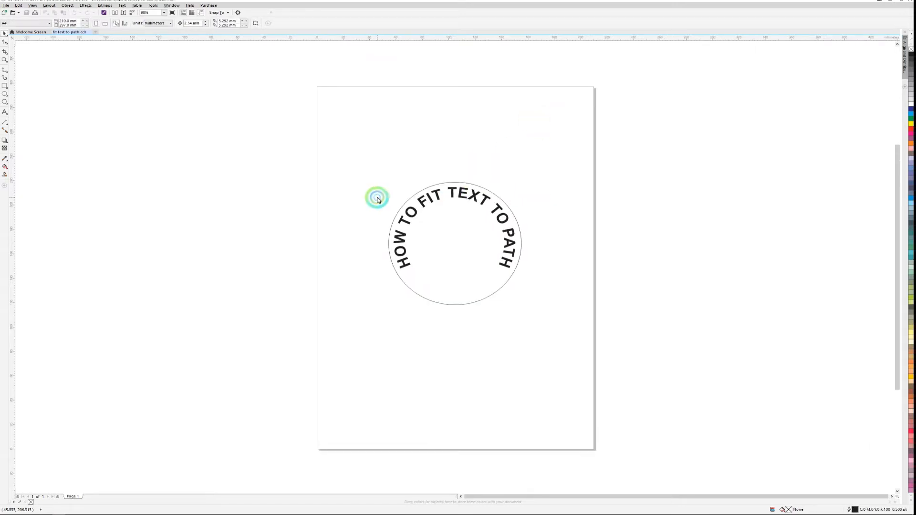
Draw a four-revolution spiral on the page below the circle
left_click(5, 102)
left_click(24, 129)
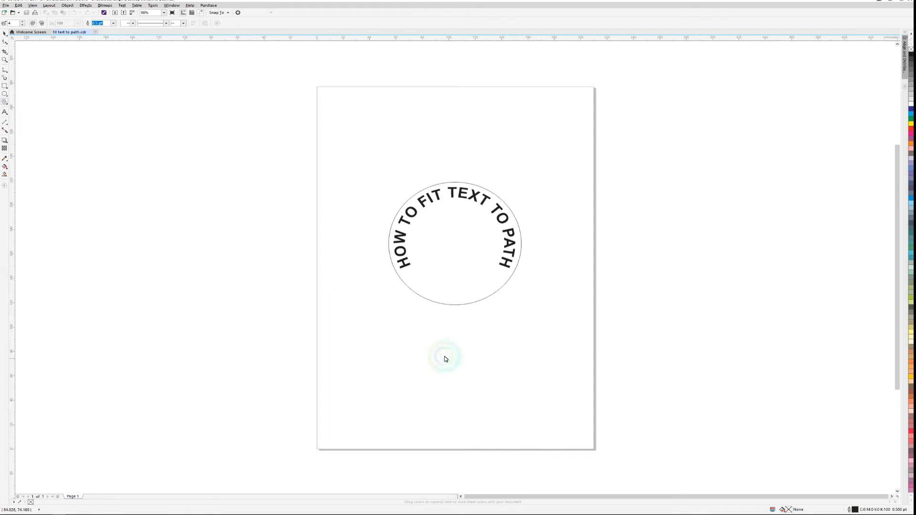
left_click_drag(364, 311, 494, 413)
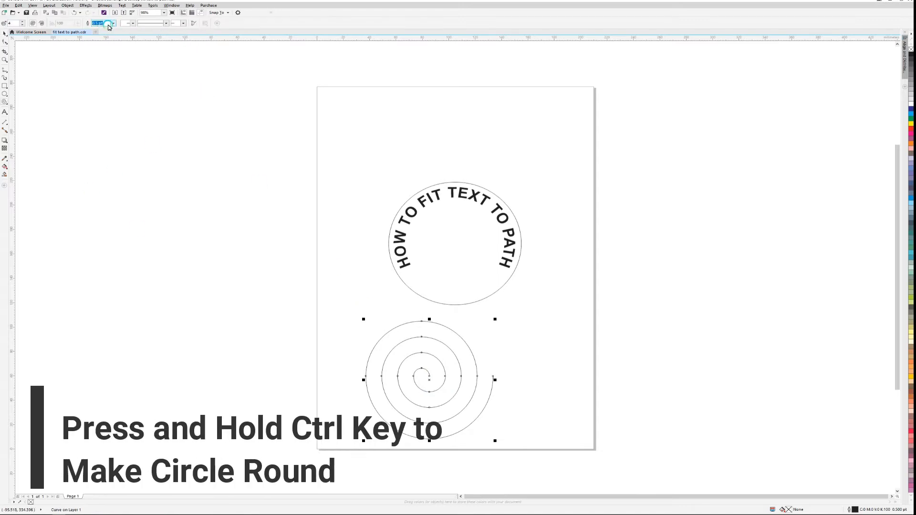
Draw three more spirals beside the page: one revolution in the middle, three revolutions below, and two revolutions above
left_click_drag(137, 138, 277, 251)
left_click(22, 22)
left_click(22, 22)
left_click_drag(129, 312, 248, 393)
left_click(22, 25)
left_click_drag(34, 80, 130, 152)
Reshape the outer end of the two-revolution spiral into a long wavy curve extending toward the page
left_click_drag(130, 120, 165, 84)
mouse_move(109, 170)
left_mouse_down()
mouse_move(162, 180)
mouse_move(157, 160)
mouse_move(172, 168)
mouse_move(176, 200)
mouse_move(124, 143)
mouse_move(84, 174)
mouse_move(106, 180)
mouse_move(96, 171)
left_mouse_up()
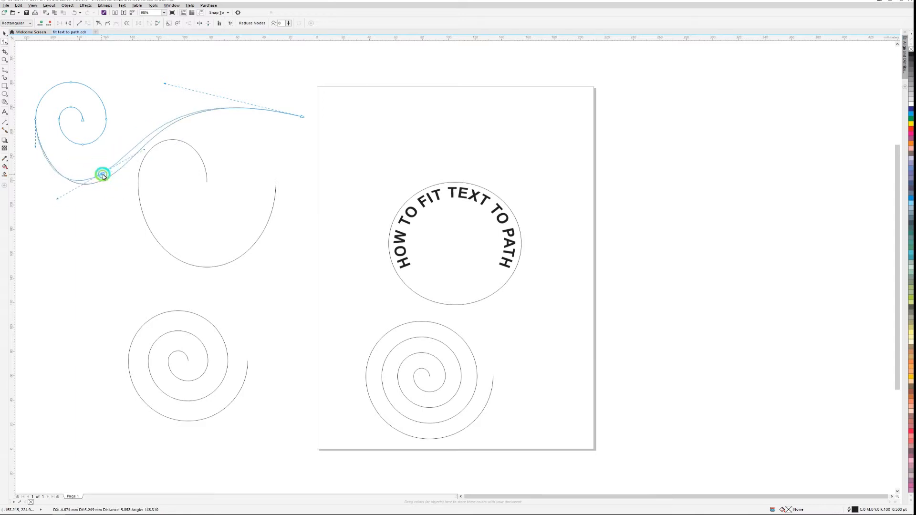
key("space")
left_click(244, 214)
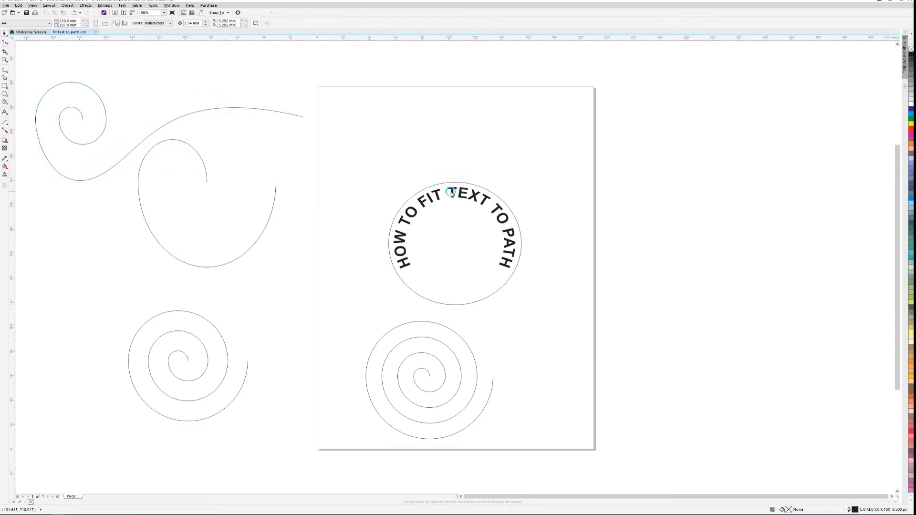
Add the text "HOW TO FIT TEXT TO PATH" near the page's upper edge and repeat the phrase once on the same line
left_click(12, 112)
left_click(389, 118)
type("HOW TO FIT TEXT TO")
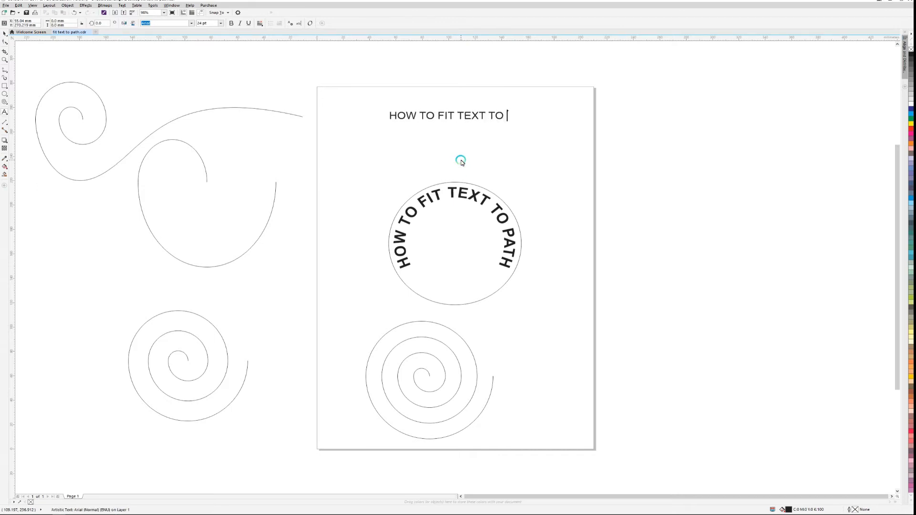
key("ctrl+a")
key("ctrl+c")
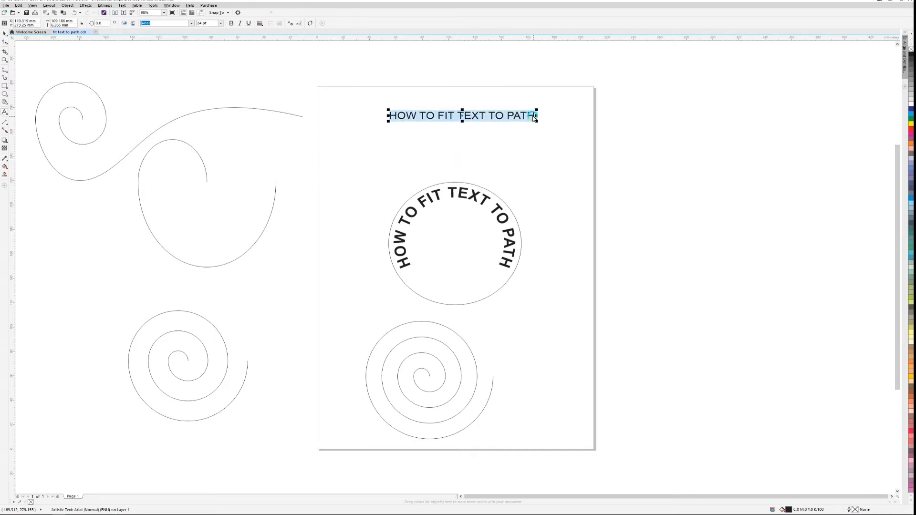
left_click(534, 115)
key("ctrl+v")
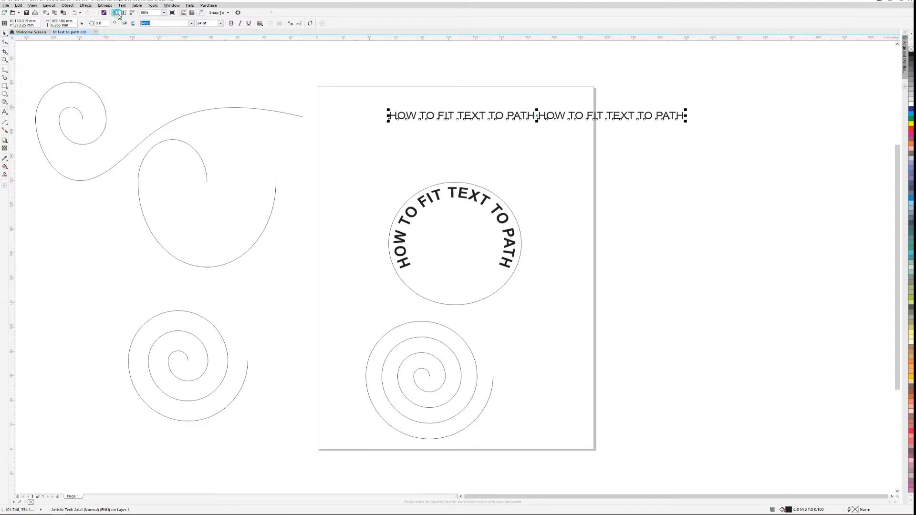
Place a copy of the doubled text line just below the original
left_click(122, 5)
left_click(142, 95)
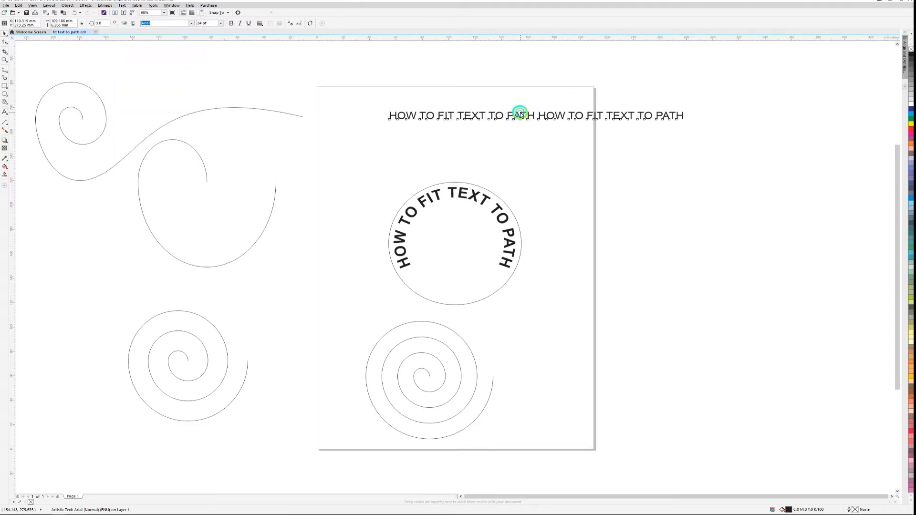
left_click_drag(505, 115, 410, 152)
right_click(410, 153)
Fit the copied text along the wavy tail of the two-revolution spiral, offset slightly above the curve
left_click(122, 5)
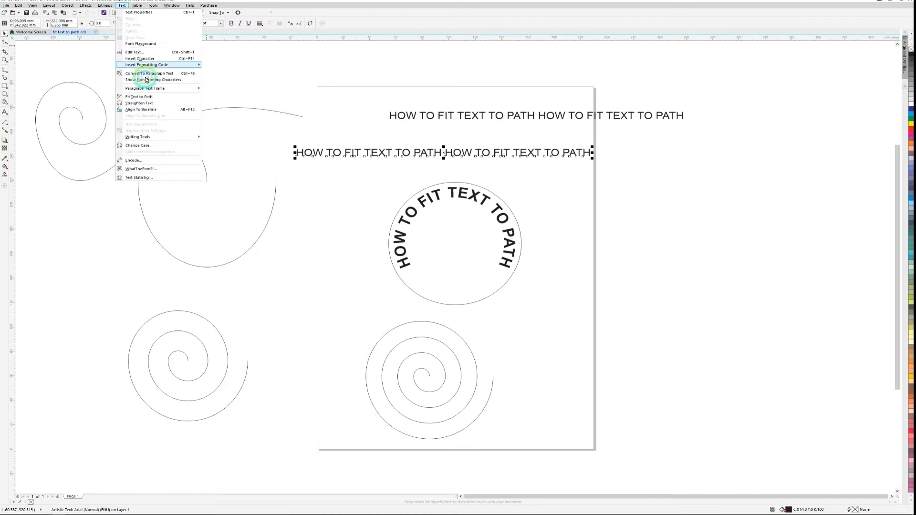
left_click(148, 97)
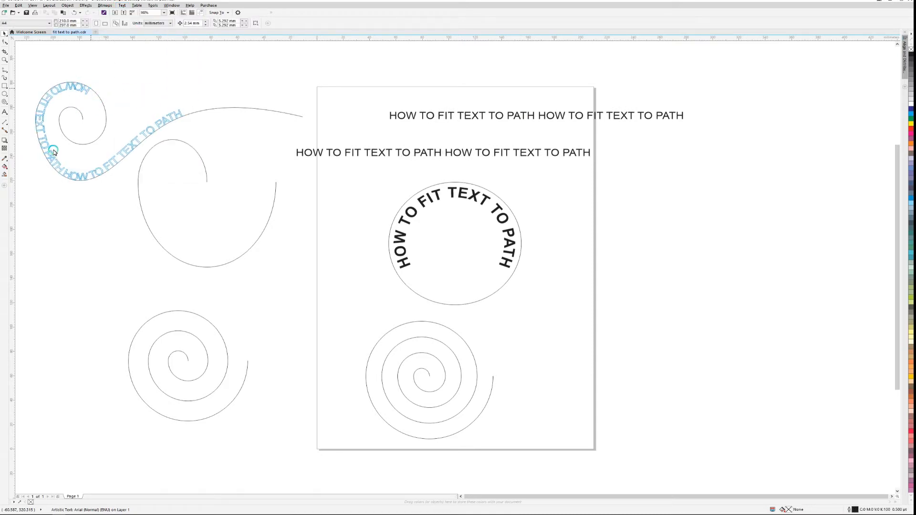
left_click(38, 140)
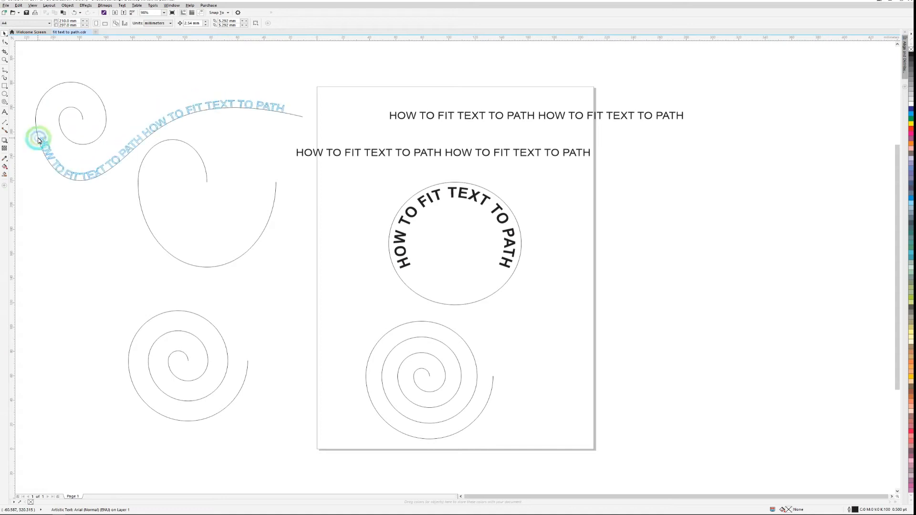
left_click(127, 143)
left_click_drag(128, 142, 134, 138)
left_click(133, 61)
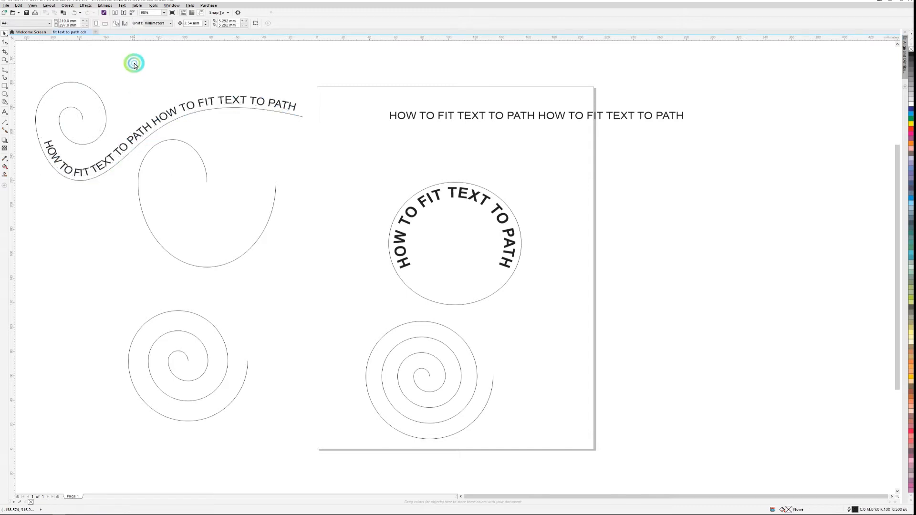
Make another copy of the doubled text line and fit it to the one-revolution spiral
left_click(423, 116)
left_click_drag(423, 116, 381, 165)
right_click(381, 166)
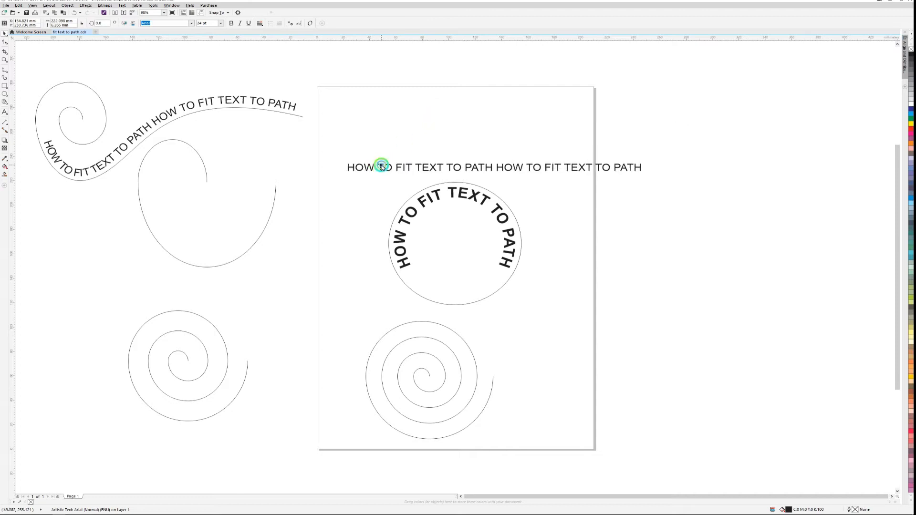
left_click(122, 6)
left_click(148, 91)
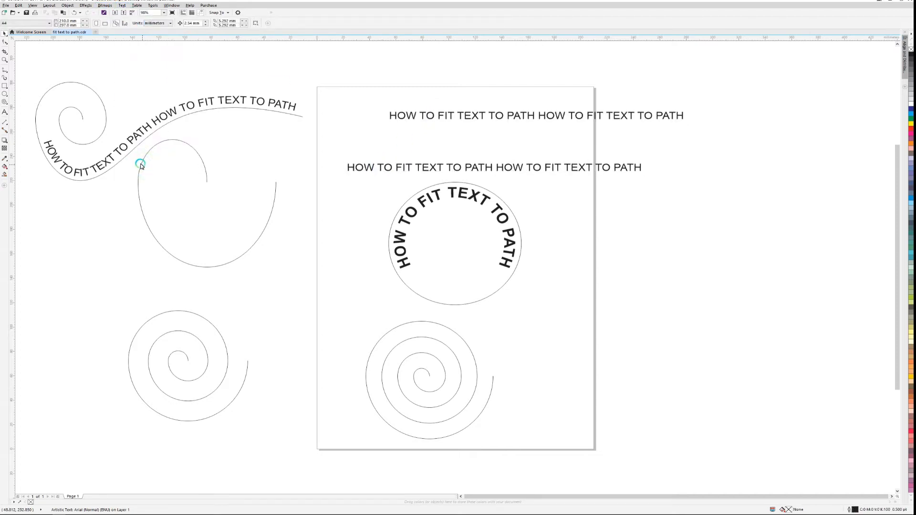
left_click(186, 147)
Try a 16 pt font size on the one-revolution spiral's text, and settle on 20 pt
left_click_drag(240, 23, 208, 23)
type("16")
key("Return")
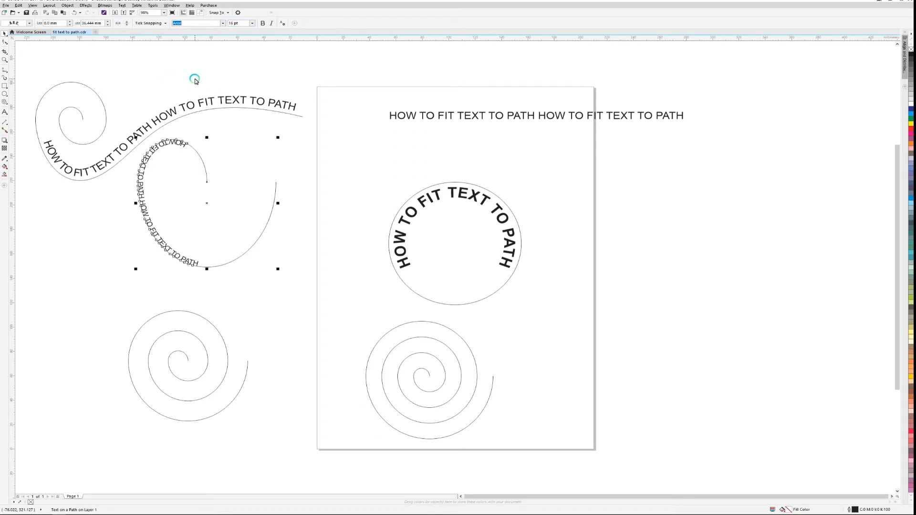
left_click_drag(214, 24, 259, 23)
type("20")
Set the spiral text's distance from the path to 1.5 mm and increase its offset along the path
left_click(70, 22)
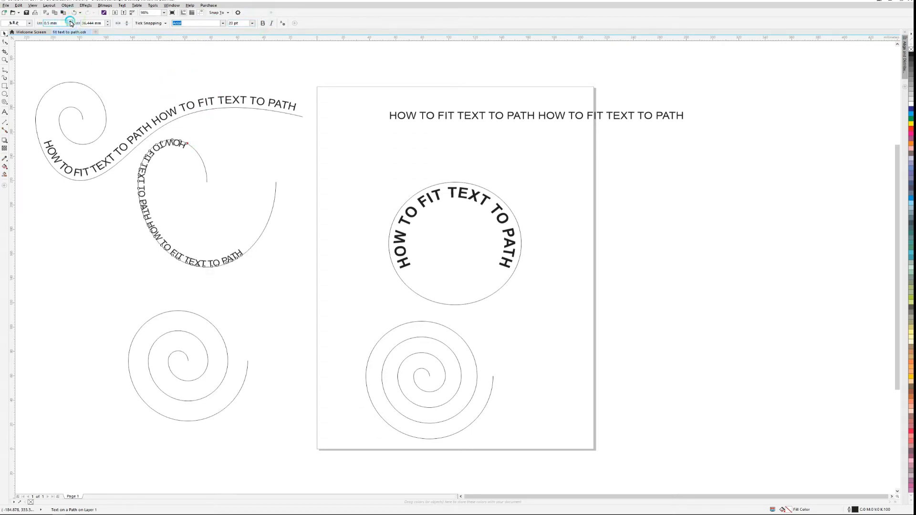
left_click(70, 21)
left_click(70, 22)
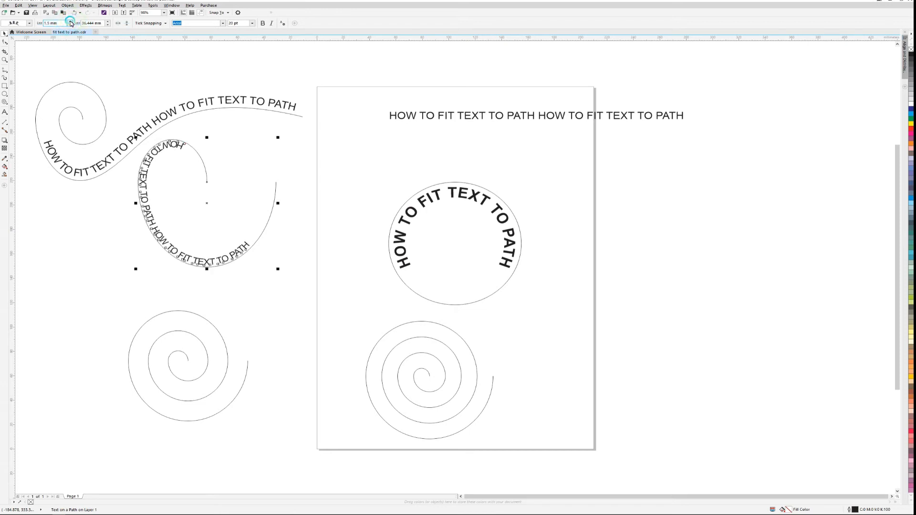
left_click(107, 22)
left_click(108, 22)
left_click(108, 22)
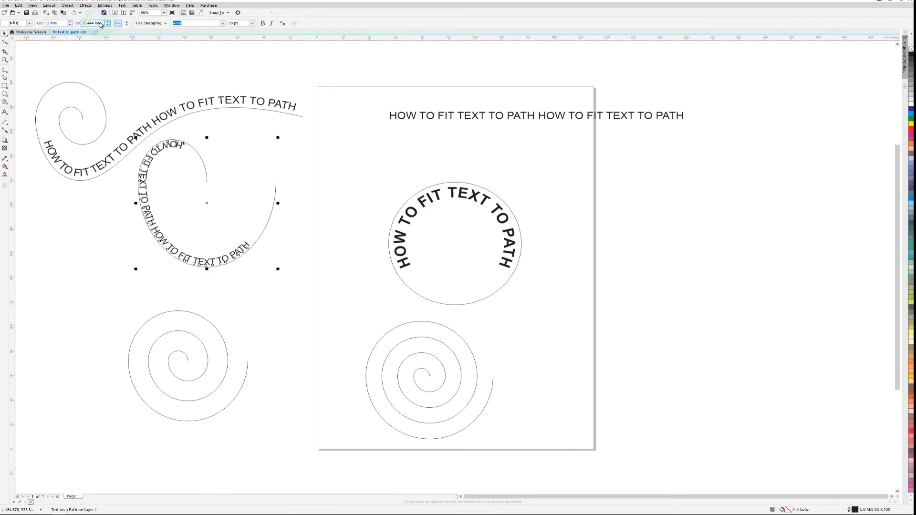
Move the text to the outer side of the one-revolution spiral and shift the spiral with its text toward the page
left_click(181, 70)
left_click(178, 146)
left_click(210, 252)
left_click(180, 256)
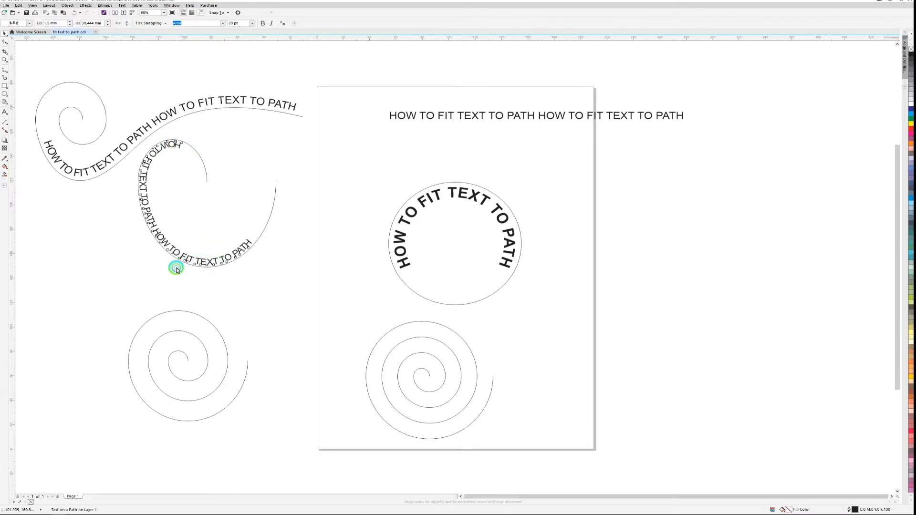
left_click_drag(176, 270, 190, 274)
left_click(206, 161)
left_click_drag(202, 160, 245, 143)
left_click(148, 237)
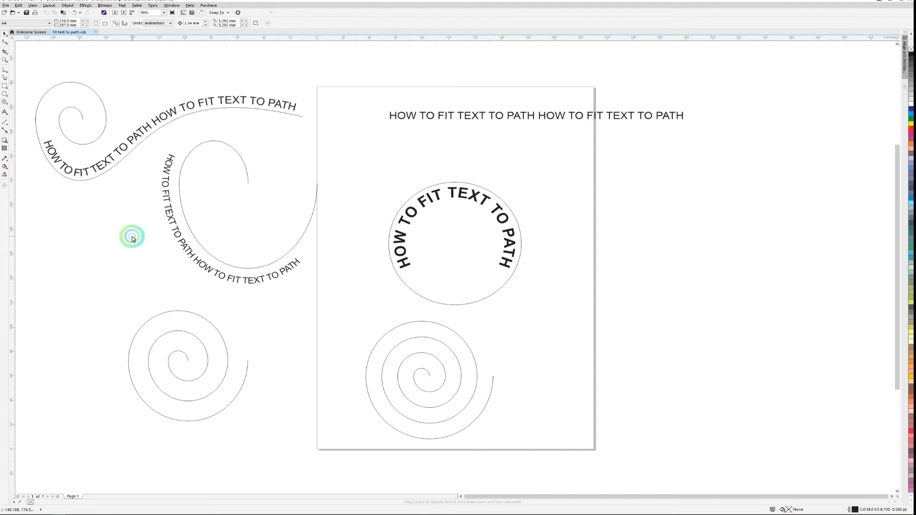
Extend the long text line by doubling its content twice, to eight repetitions of "HOW TO FIT TEXT TO PATH"
double_click(483, 115)
key("ctrl+a")
left_click(514, 114)
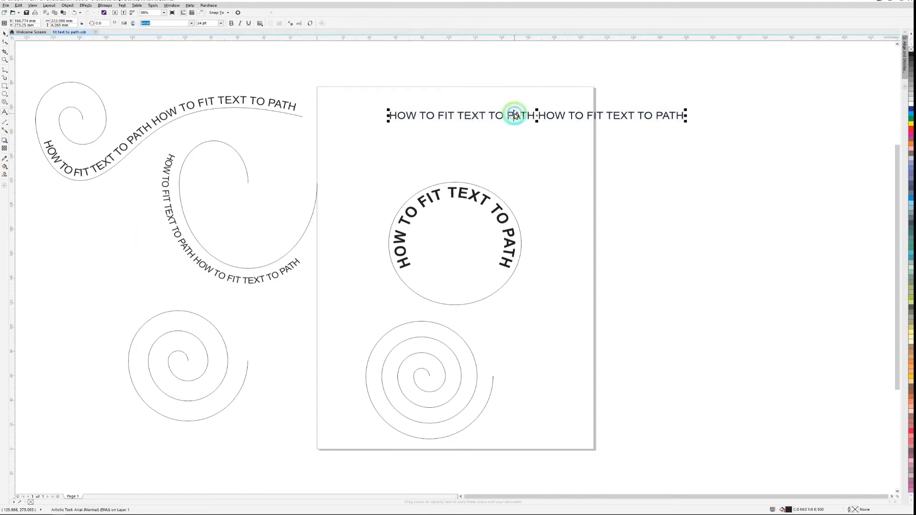
key("ctrl+v")
key("F4")
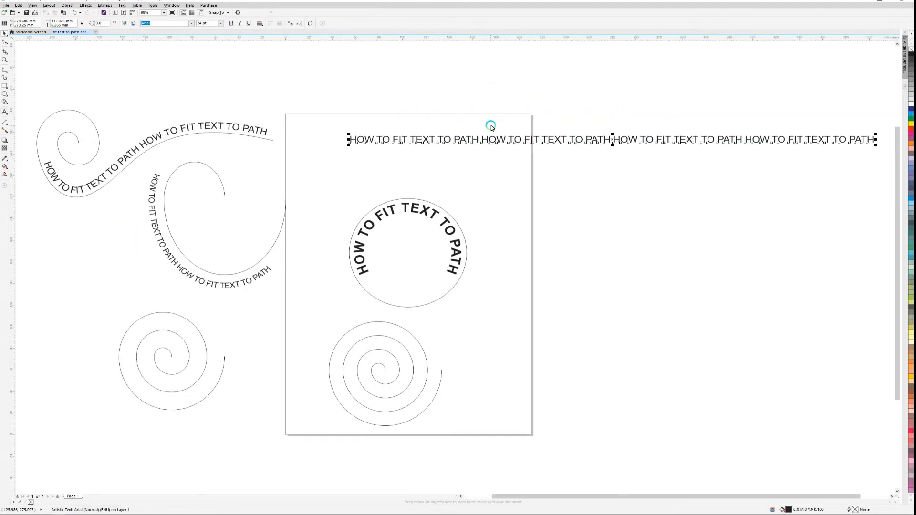
key("ctrl+a")
key("Escape")
key("F4")
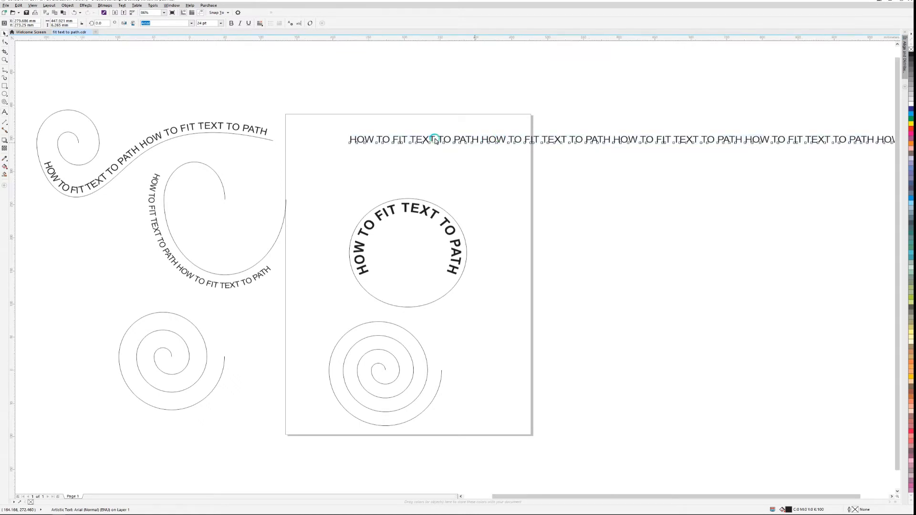
Fit the extended text line to the multi-turn spiral on the page
left_click(122, 6)
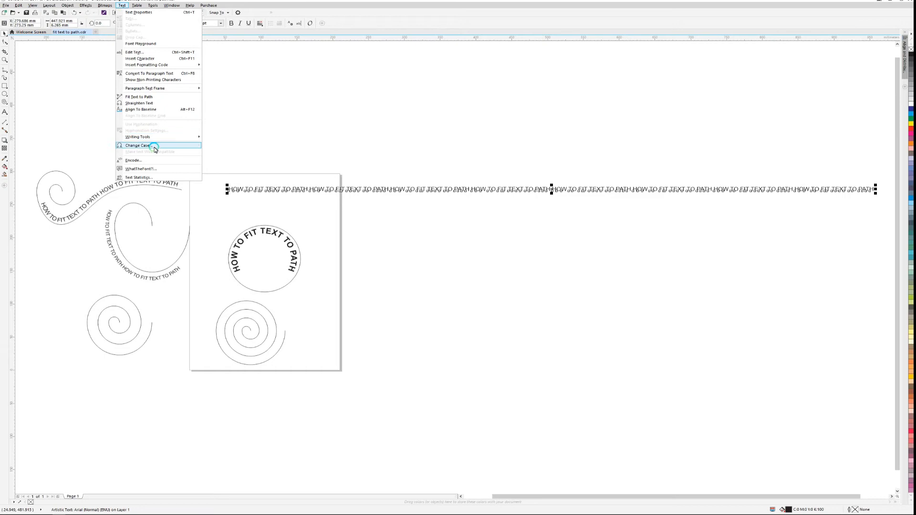
left_click(155, 97)
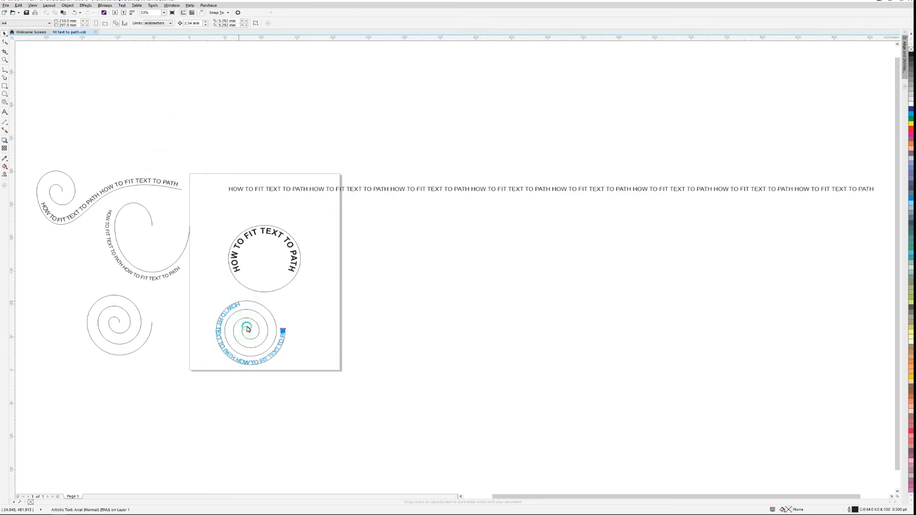
left_click(247, 329)
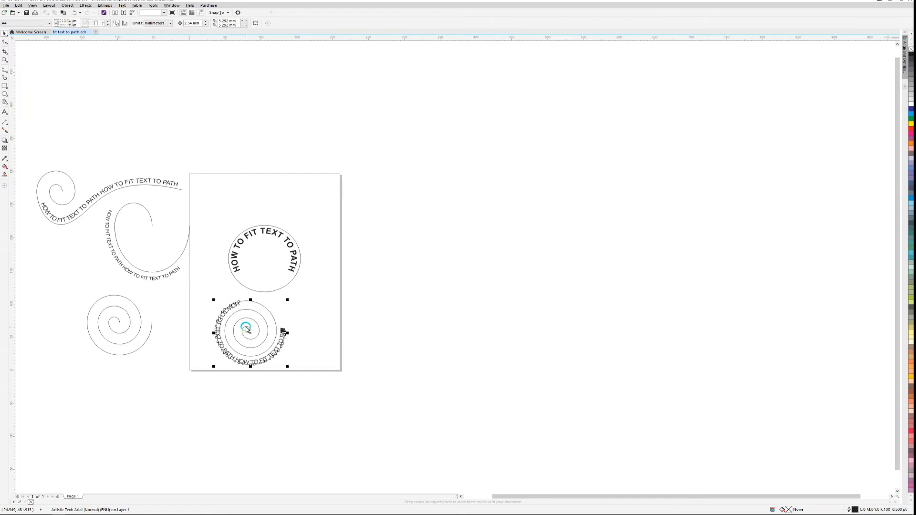
Move the fitted text to the outer side of the spiral's line, starting at its inner end with a 0 mm offset
left_click(212, 308)
key("F2")
left_click_drag(184, 286, 364, 393)
left_click(493, 231)
left_click(368, 236)
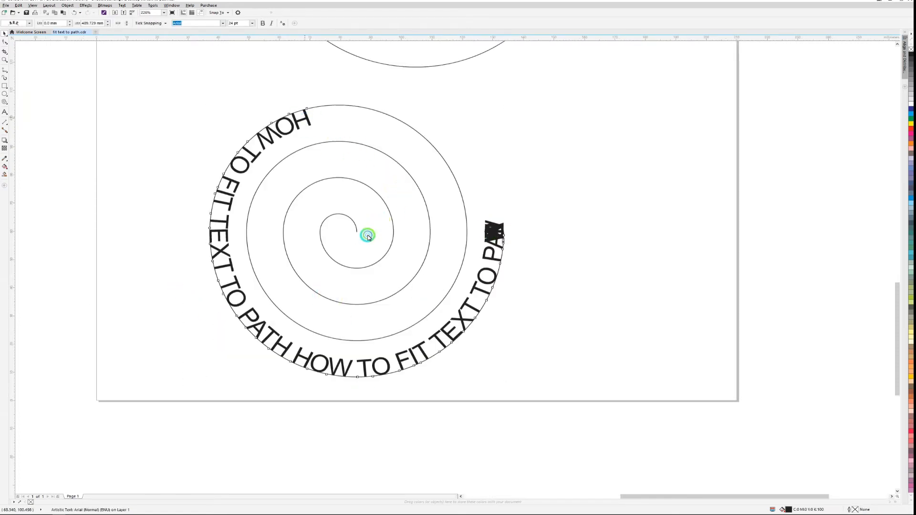
left_click_drag(368, 238, 370, 238)
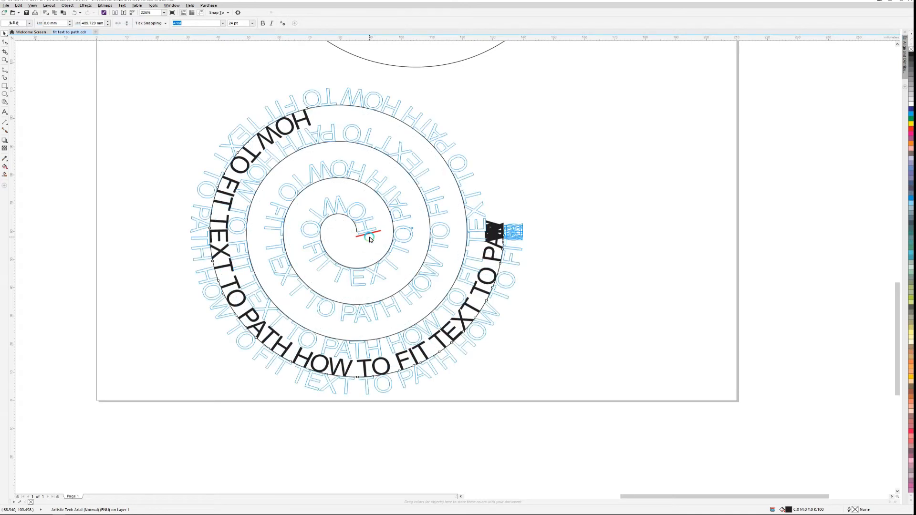
left_click_drag(369, 239, 369, 239)
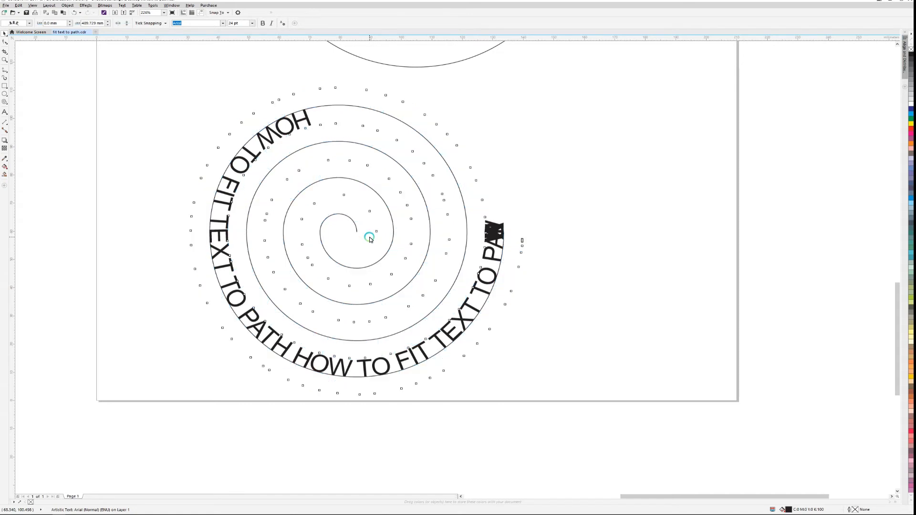
Set the spiral text's font size to 14 pt
left_click(238, 23)
type("14")
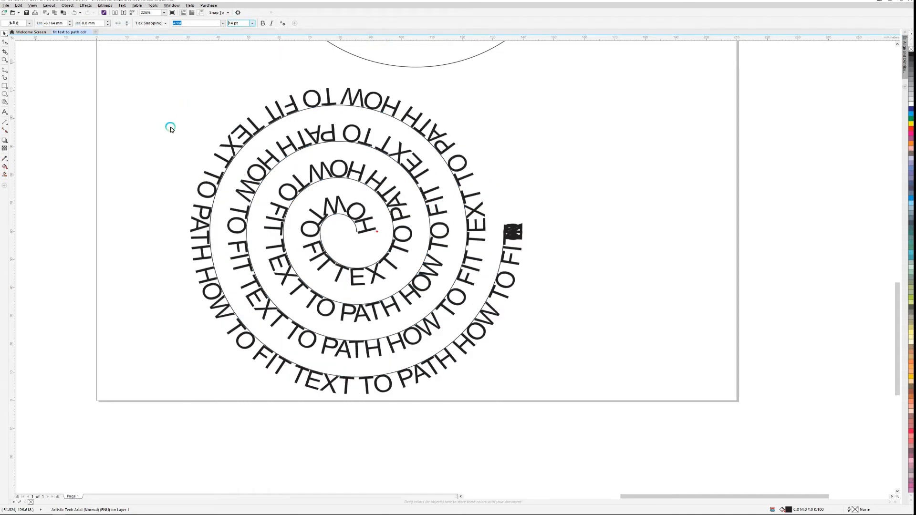
left_click(195, 116)
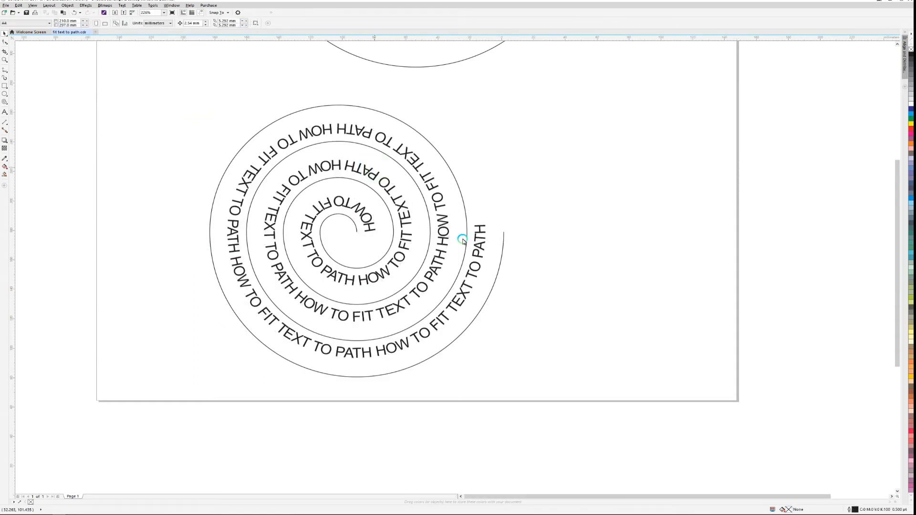
Break the curved text apart from its circle and fill the text dark blue
key("F4")
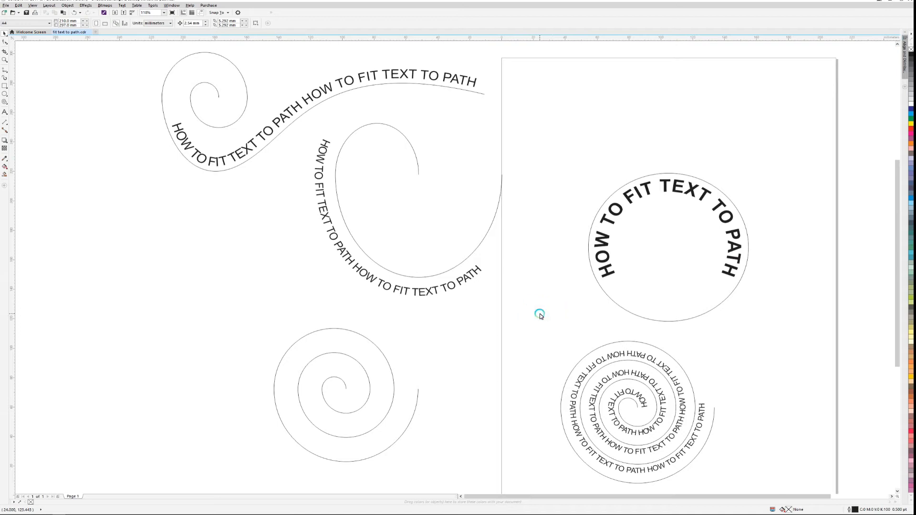
left_click(668, 180)
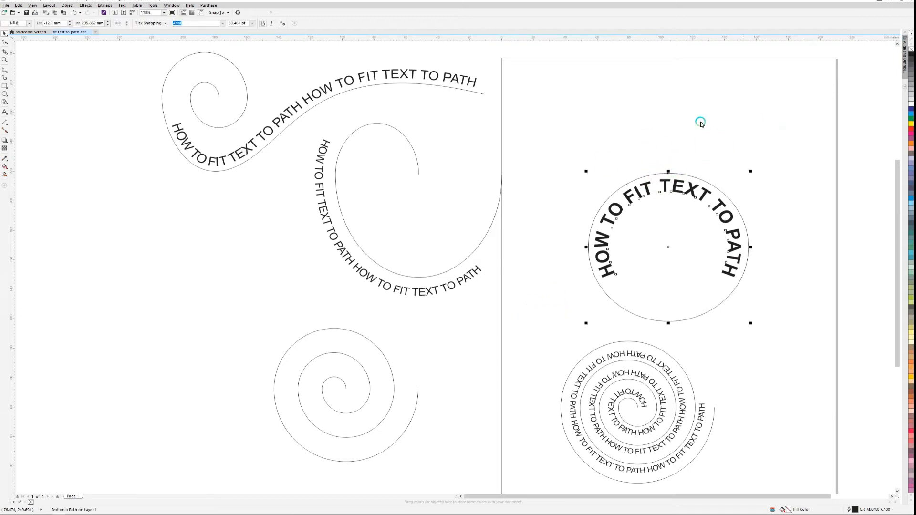
left_click(73, 7)
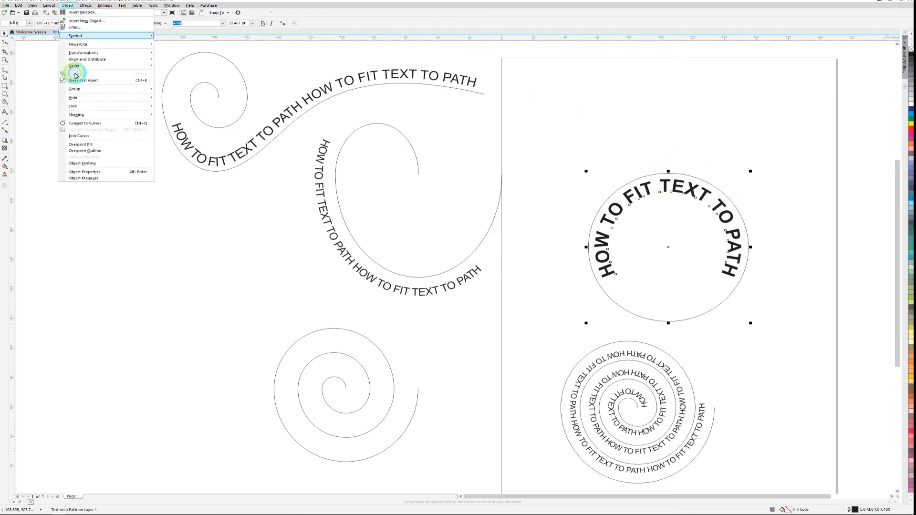
left_click(90, 81)
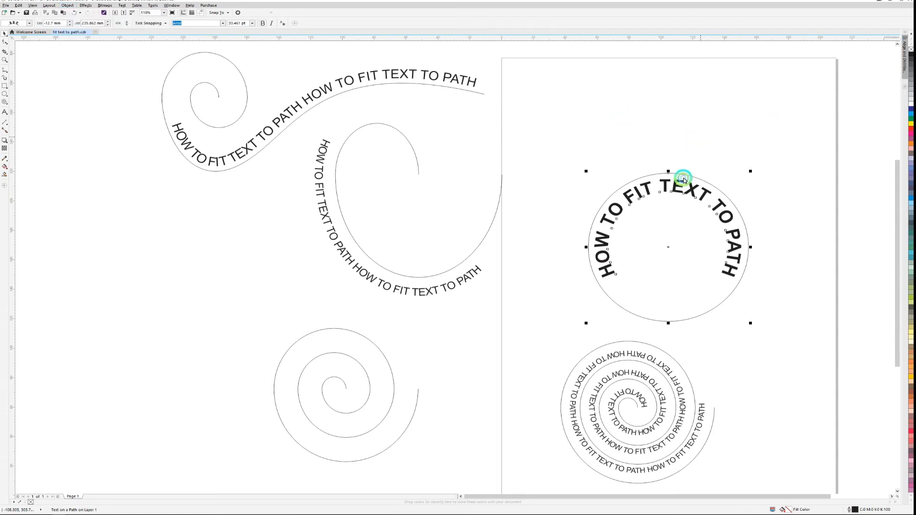
left_click(692, 191)
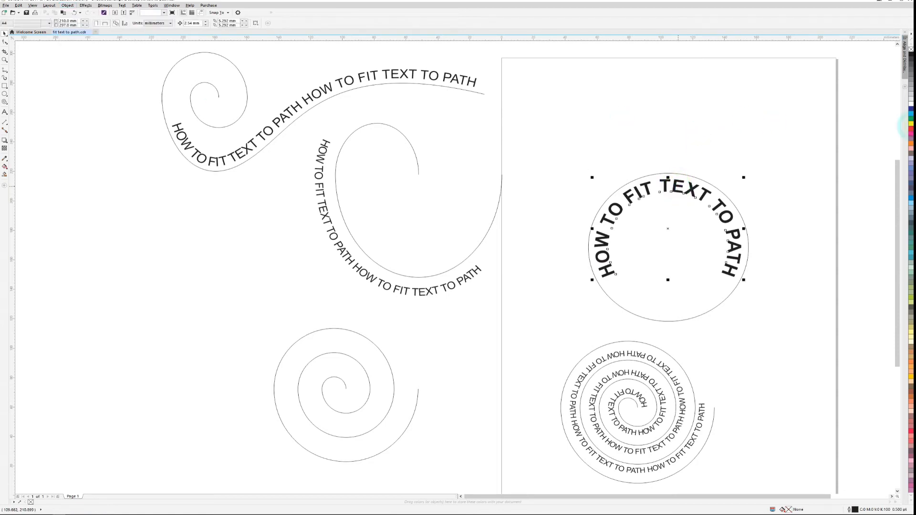
left_click(911, 110)
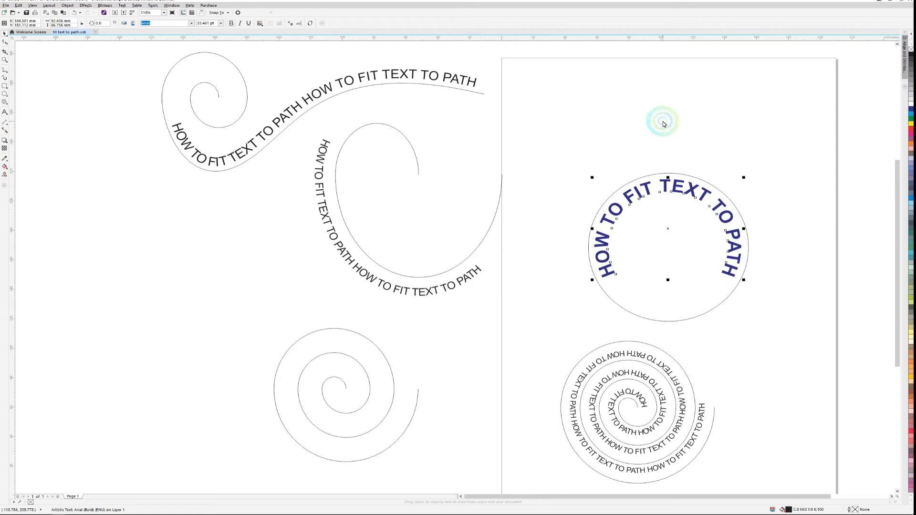
Give the circle around the curved text a 2 pt cyan outline
left_click(686, 177)
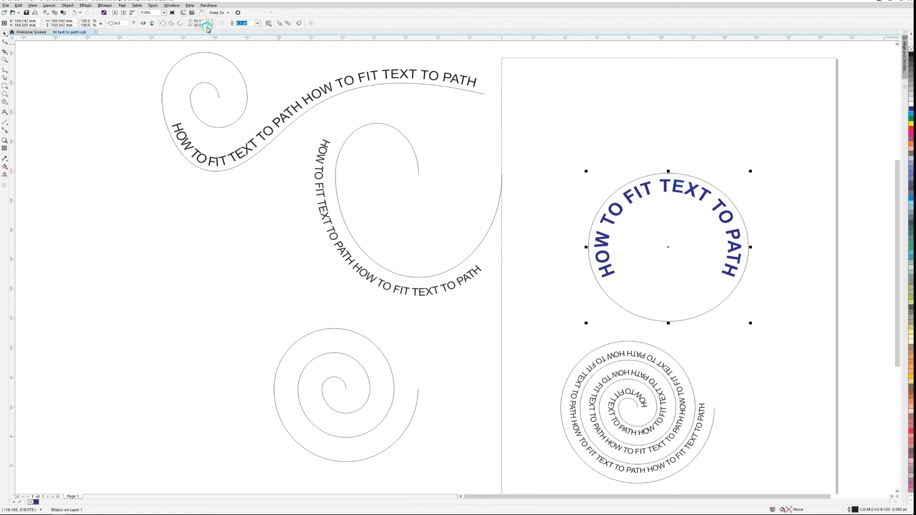
left_click(258, 23)
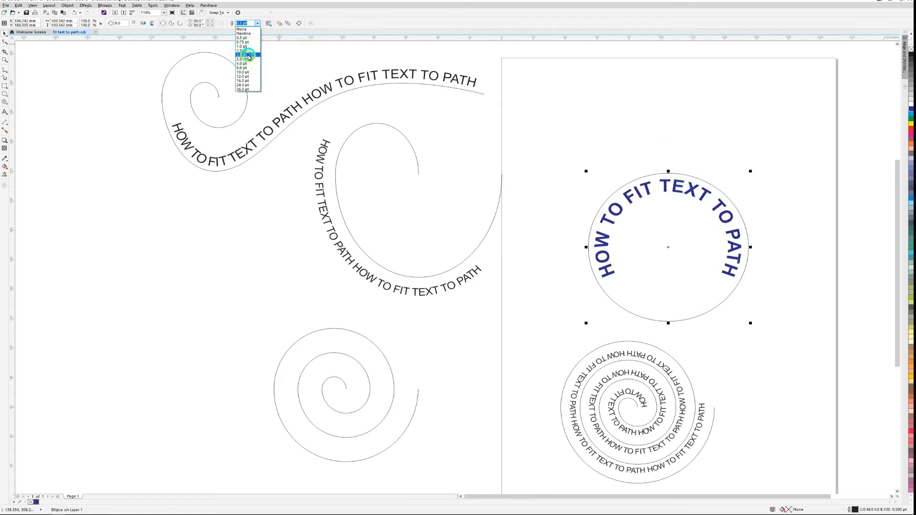
left_click(247, 55)
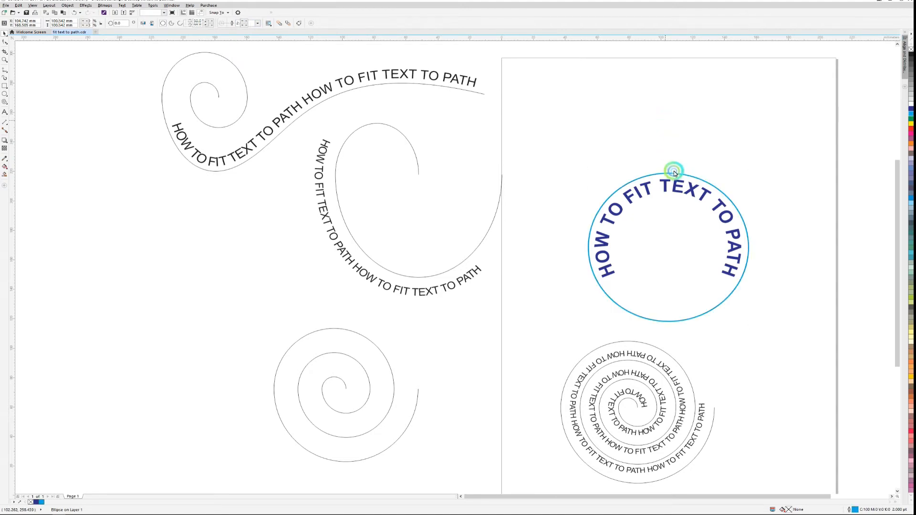
left_click(655, 123)
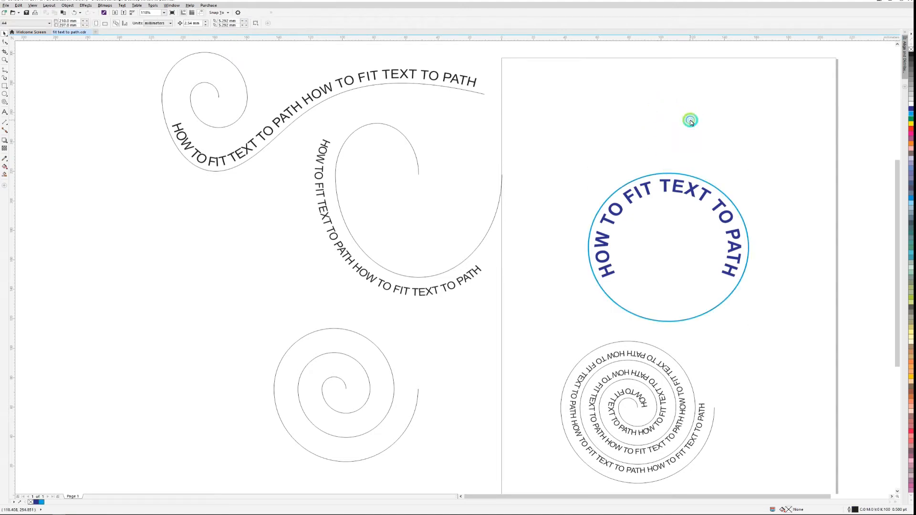
Make a concentric copy of the circle enlarged to about 130 mm, filled magenta and without an outline
left_click(676, 173)
left_click_drag(750, 171, 777, 150)
left_click(910, 50)
Send the magenta circle to the back of the page, behind the text and the outlined circle
left_click(672, 156)
right_click(671, 157)
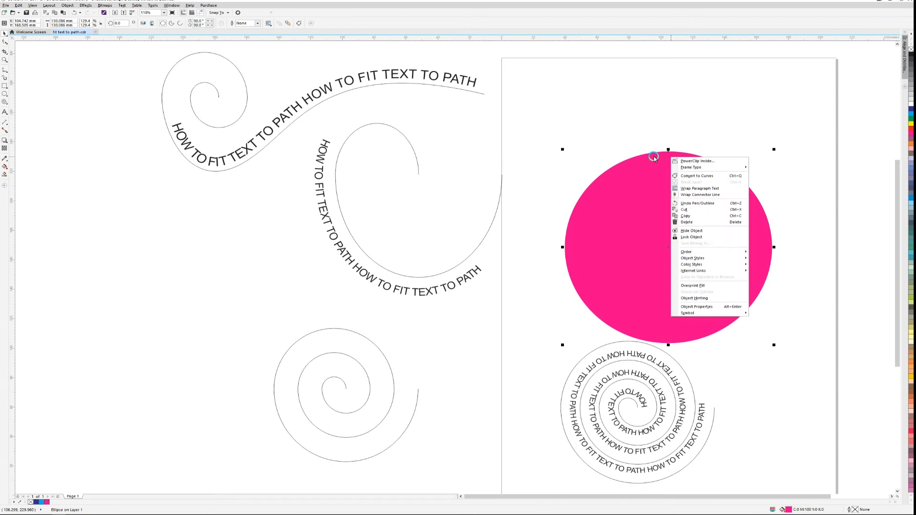
mouse_move(687, 252)
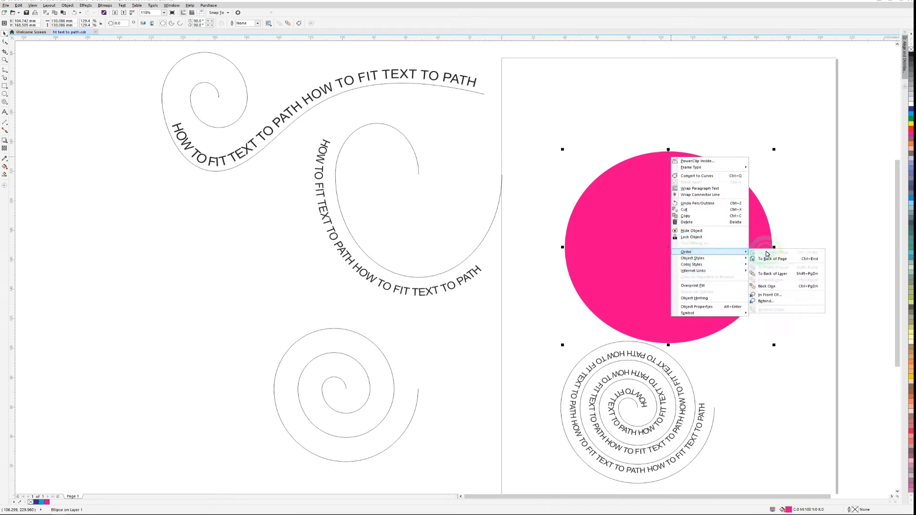
left_click(776, 259)
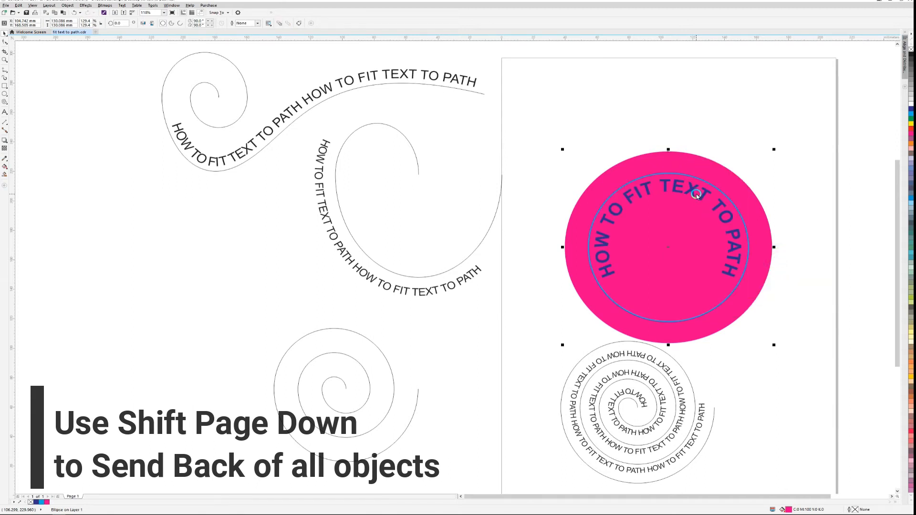
key("Escape")
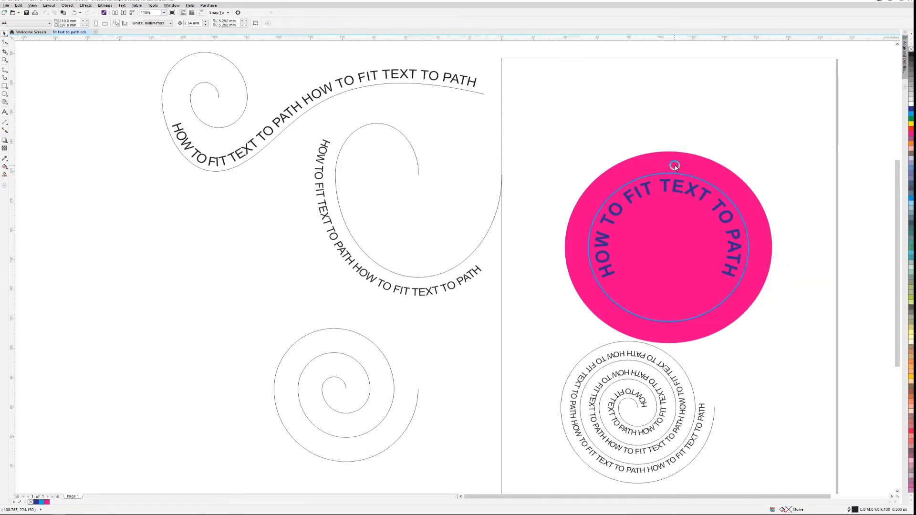
Make a concentric copy of the cyan circle shrunk to about 14.8 mm, filled white and without an outline
left_click(677, 174)
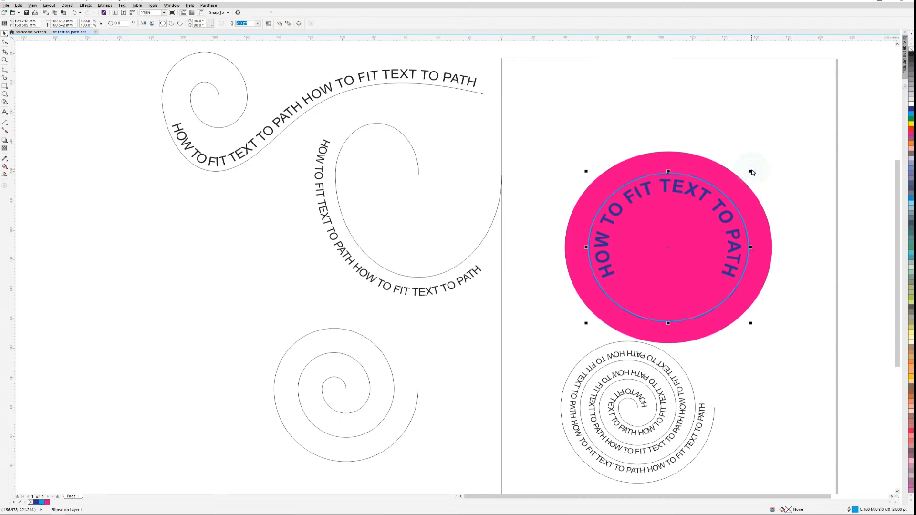
left_click_drag(751, 171, 683, 228)
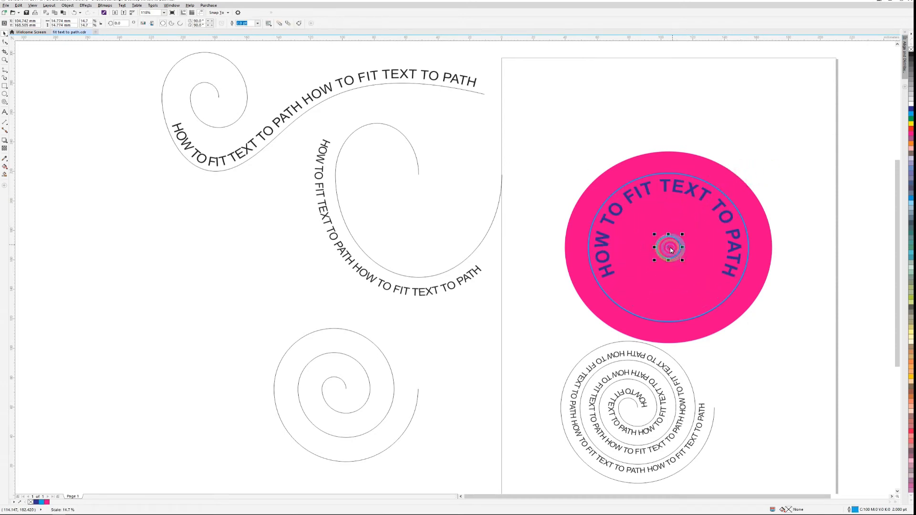
left_click(910, 106)
left_click(910, 50)
Place the white circle at the cyan circle's top and make a copy rotated about 16.3° around the cyan circle's centre
left_click_drag(669, 247, 668, 175)
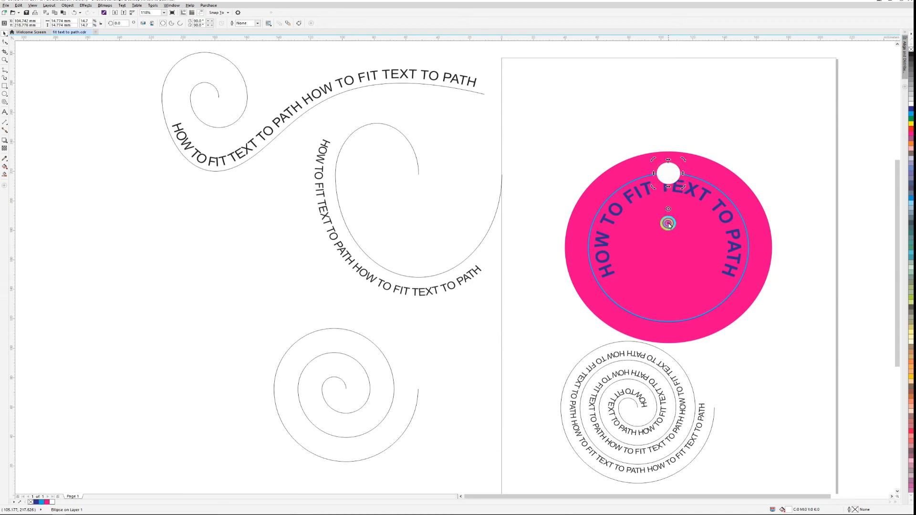
left_click_drag(668, 247, 668, 247)
left_click_drag(653, 159, 633, 175)
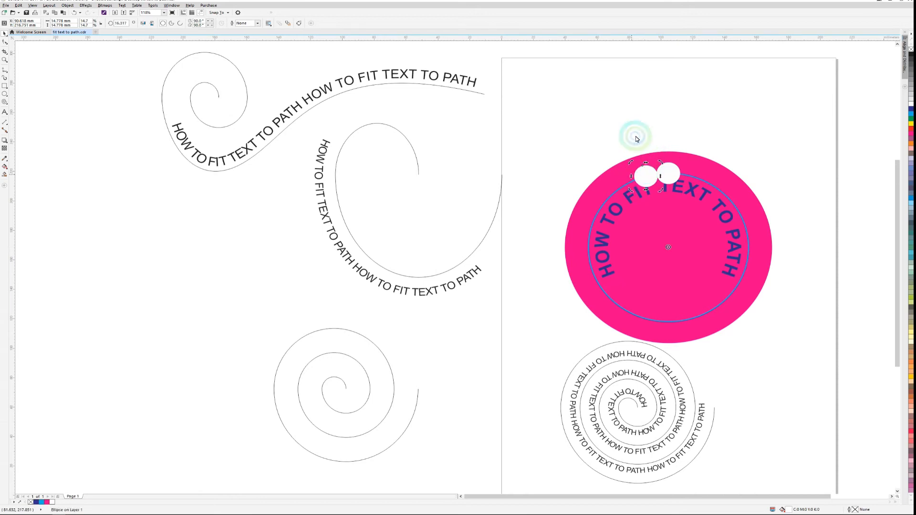
Repeat the rotated copy of the white circle around the cyan circle until the dots form a closed ring
key("ctrl+r")
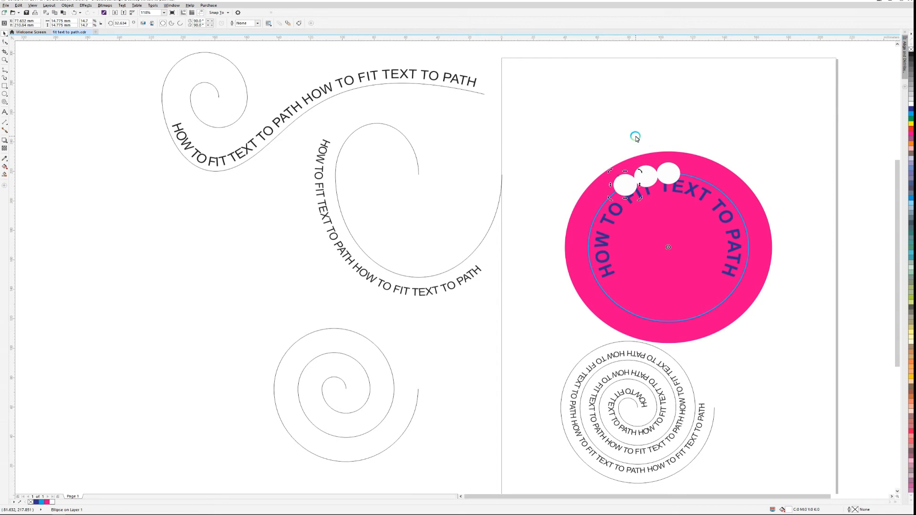
key("ctrl+r")
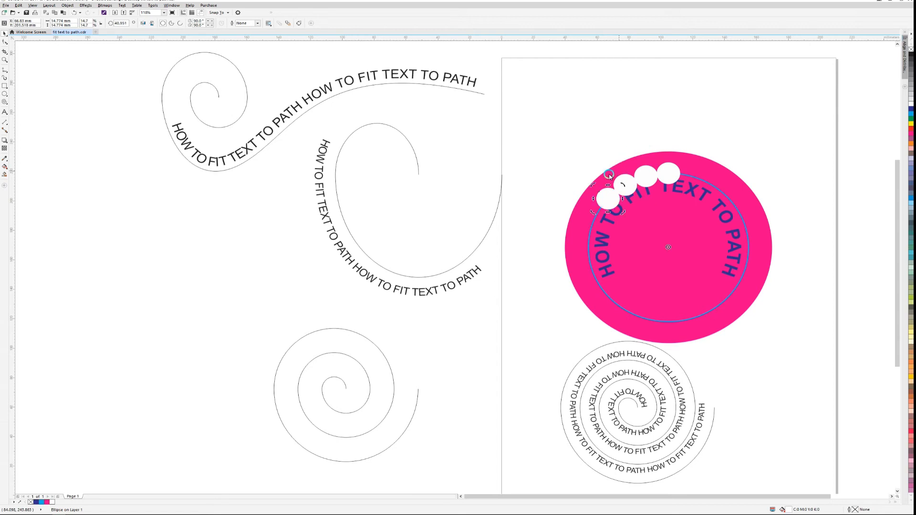
key("ctrl+r")
key("ctrl+r")
key("ctrl+r")
key("ctrl+r")
key("ctrl+r")
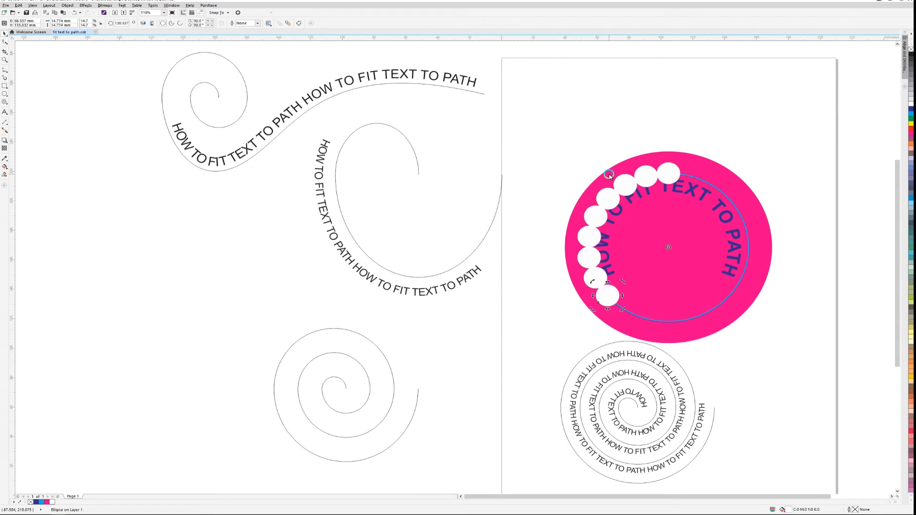
key("ctrl+r")
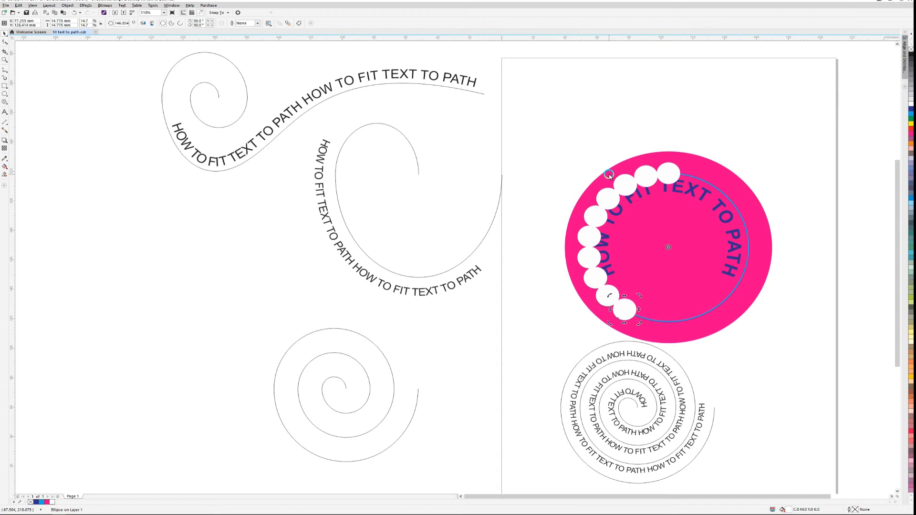
key("ctrl+r")
key("ctrl+r")
key("ctrl+r")
key("ctrl+r")
key("ctrl+r")
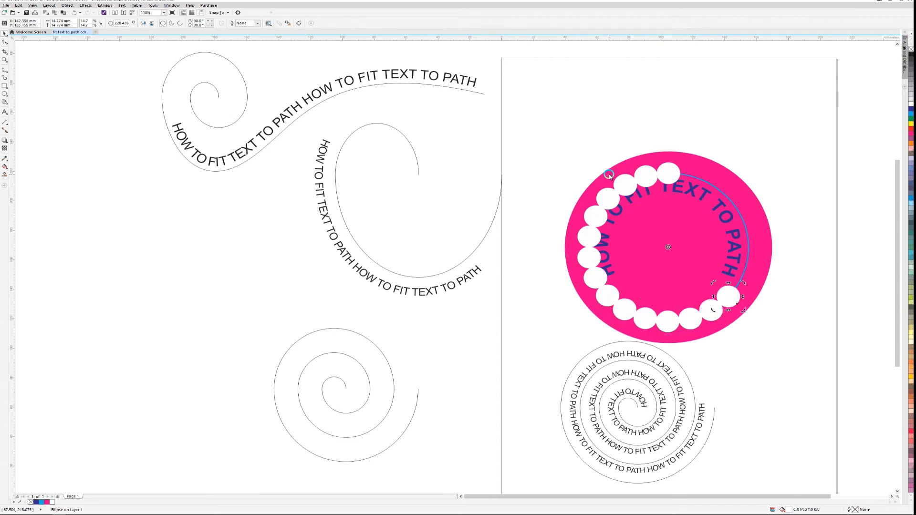
key("ctrl+r")
key("ctrl+r")
key("ctrl+r")
key("ctrl+r")
key("ctrl+r")
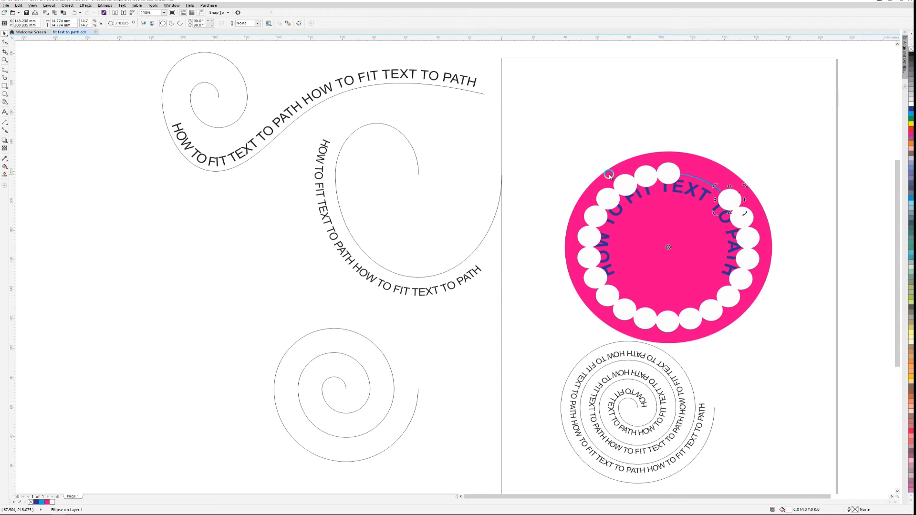
key("ctrl+r")
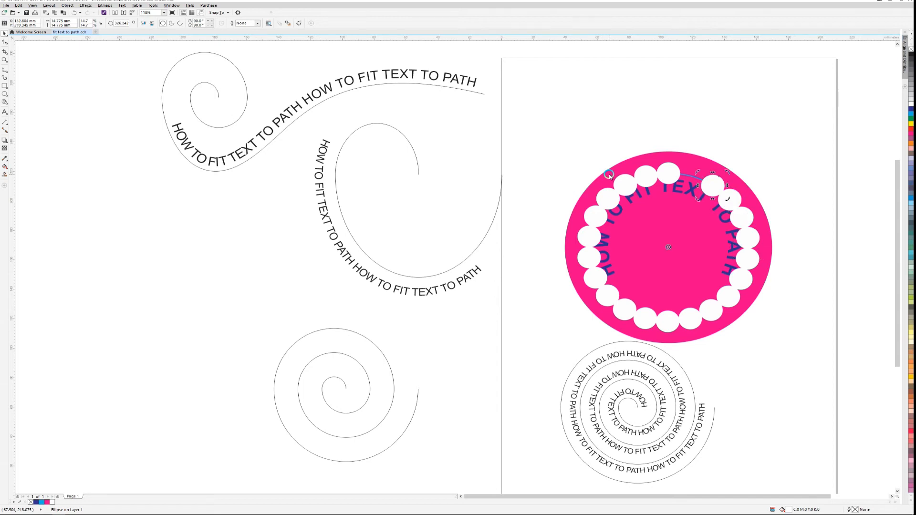
key("ctrl+r")
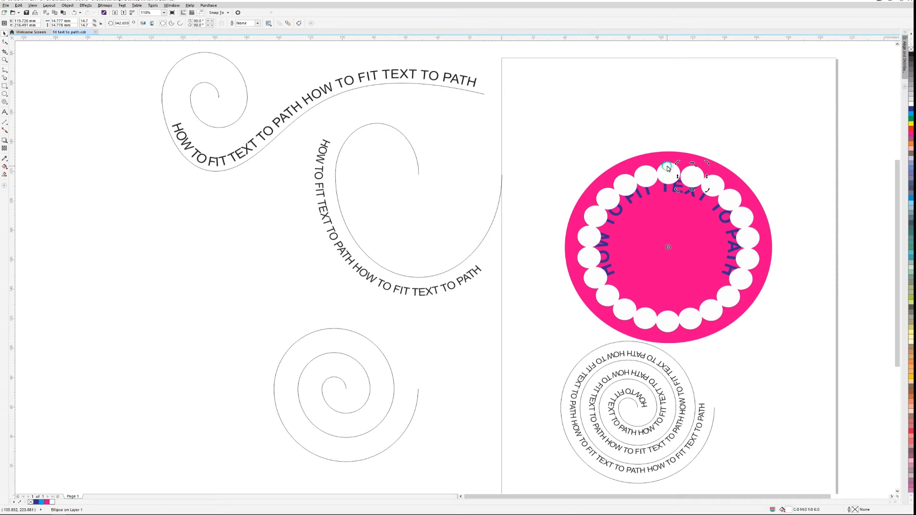
left_click_drag(675, 164, 677, 159)
Weld the ring of white dots and the cyan circle into one scalloped shape and fill it white
left_click(548, 108)
left_click_drag(545, 105, 792, 340)
left_click(734, 242, "shift")
left_click(174, 25)
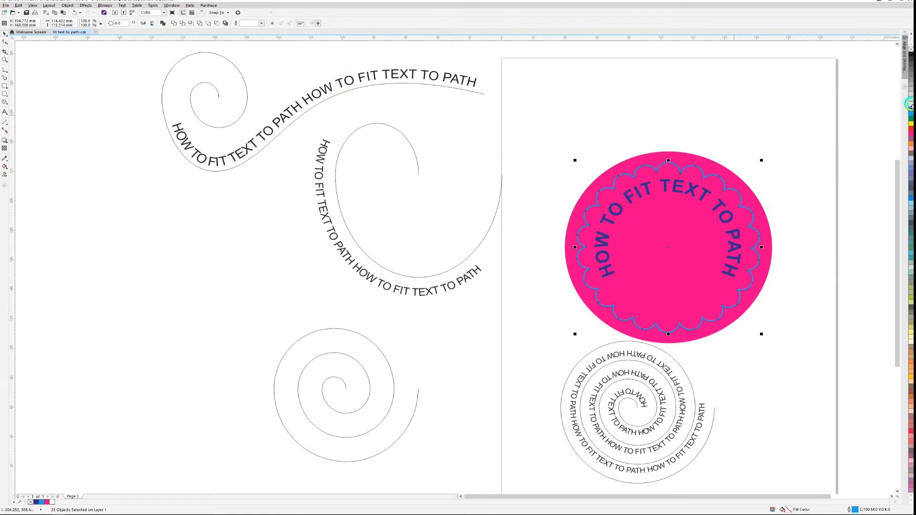
left_click(911, 104)
Send the white scalloped shape and the magenta circle to the back, behind the curved text
left_click(685, 159, "shift")
key("shift+Page_Down")
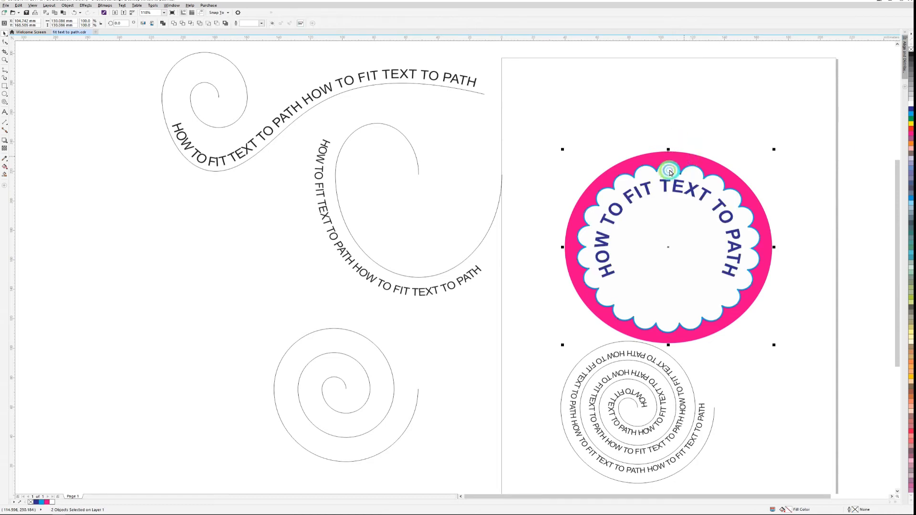
left_click(815, 129)
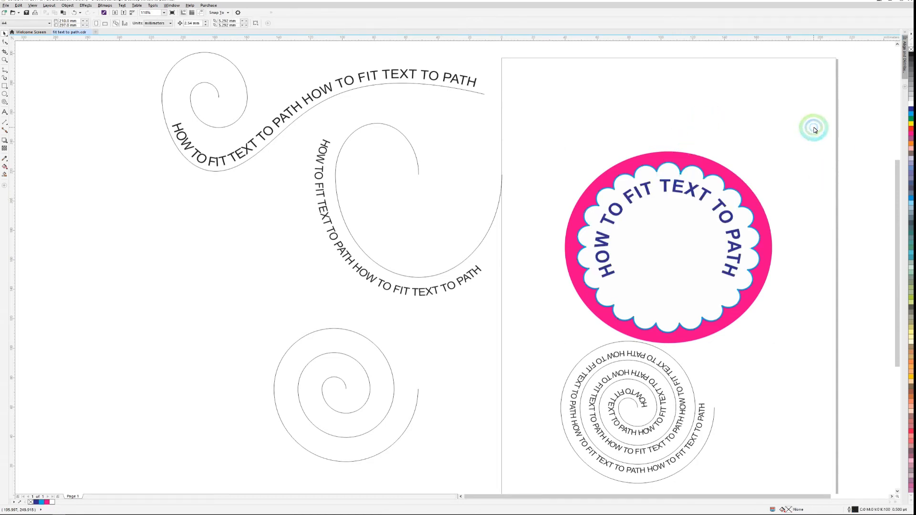
Draw a small five-pointed star about 6.4 by 6.1 mm beside the page, filled dark blue without an outline
left_click(4, 104)
left_click(27, 108)
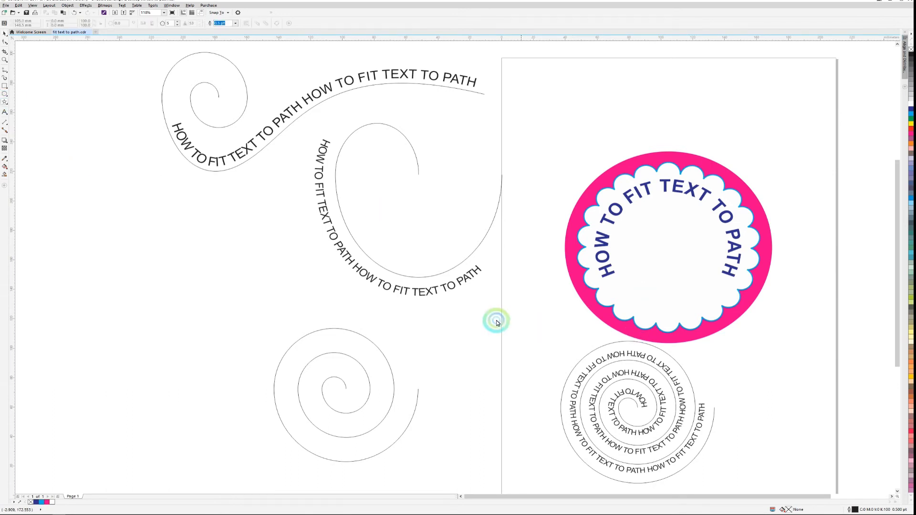
left_click_drag(434, 336, 440, 339)
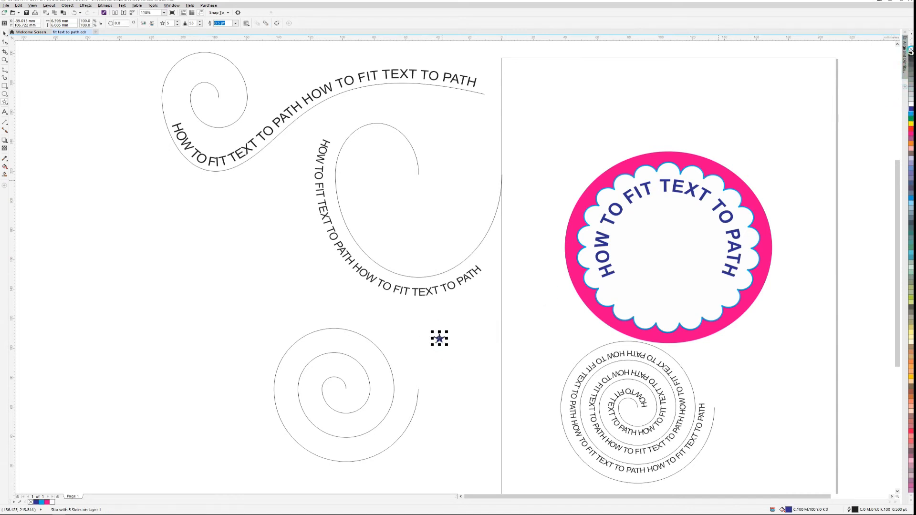
Place the blue star below the first letter of the curved text and a level copy below the last letter
left_click(4, 33)
left_click_drag(443, 342, 615, 287)
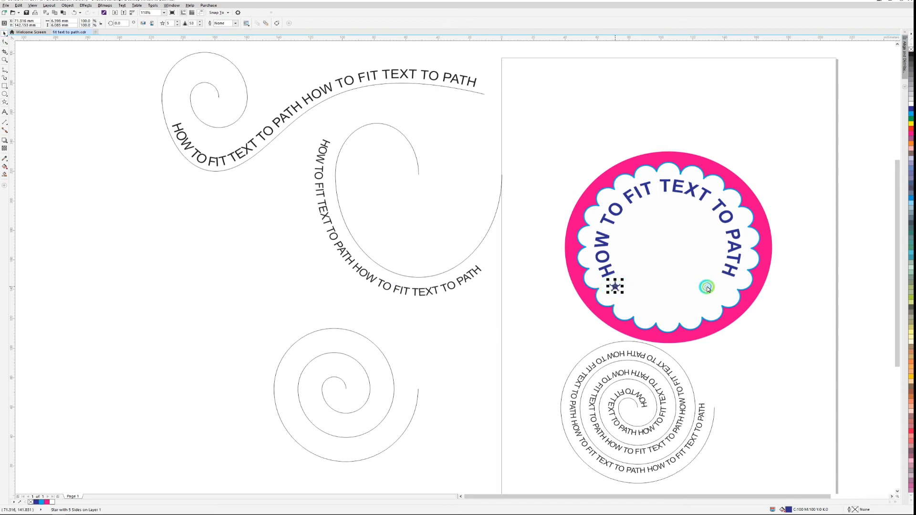
left_click_drag(726, 286, 723, 287)
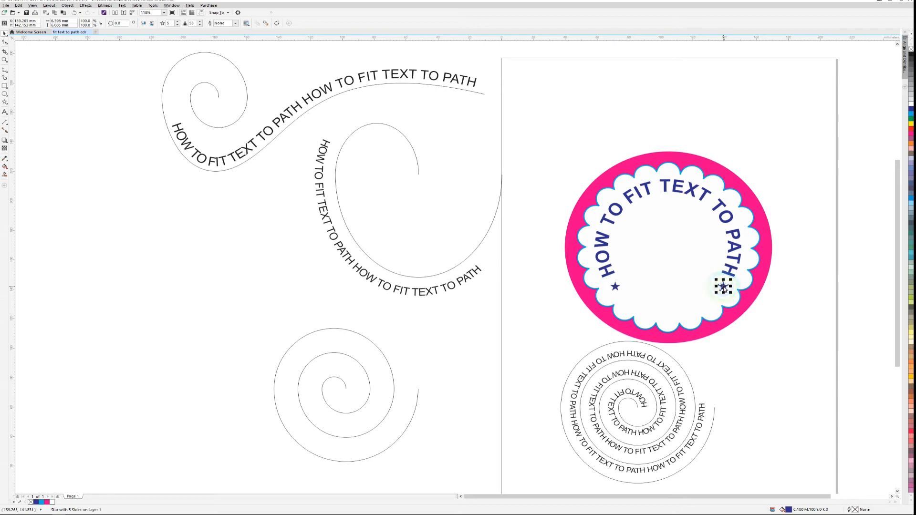
left_click(595, 116)
left_click(725, 288)
Make a concentric copy of the magenta circle shrunk to about 71.7 mm, inside the curved text
left_click(693, 159)
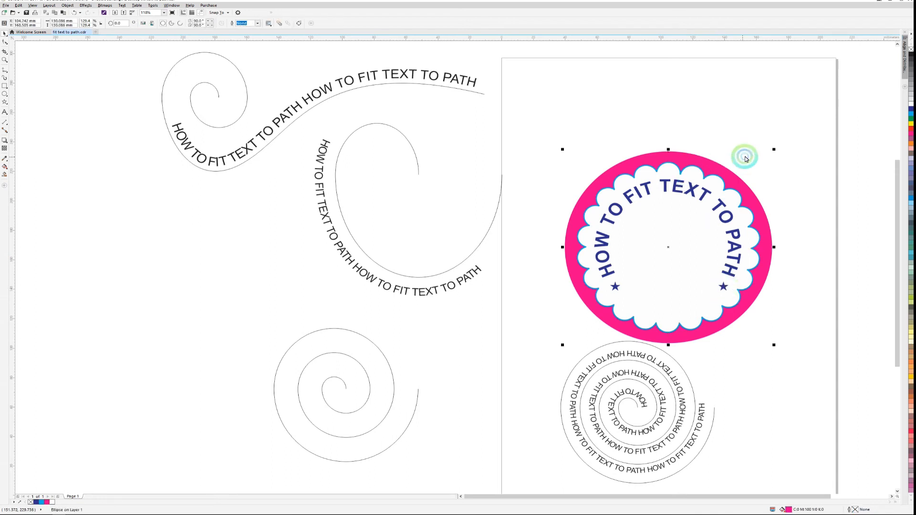
left_click_drag(770, 151, 729, 168)
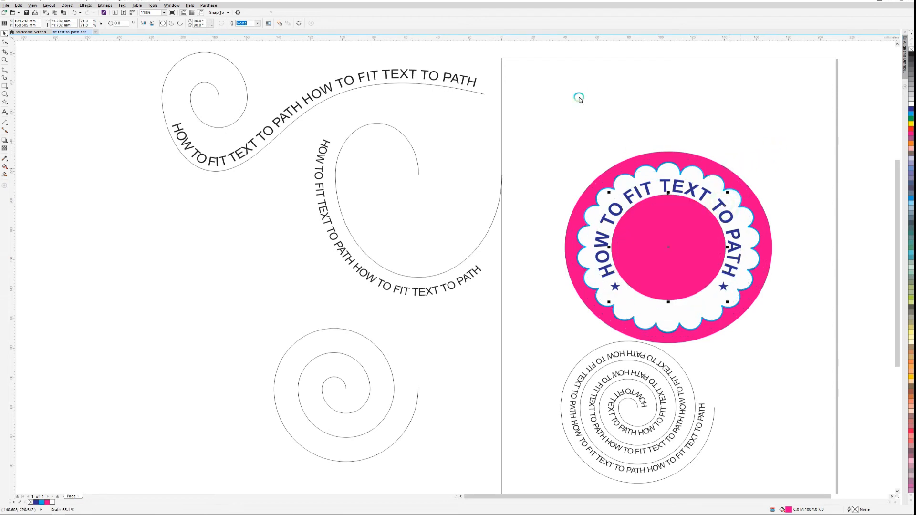
Add the artistic text "THANK YOU" in 24 pt Arial on the empty area beside the page
left_click(4, 112)
left_click(85, 294)
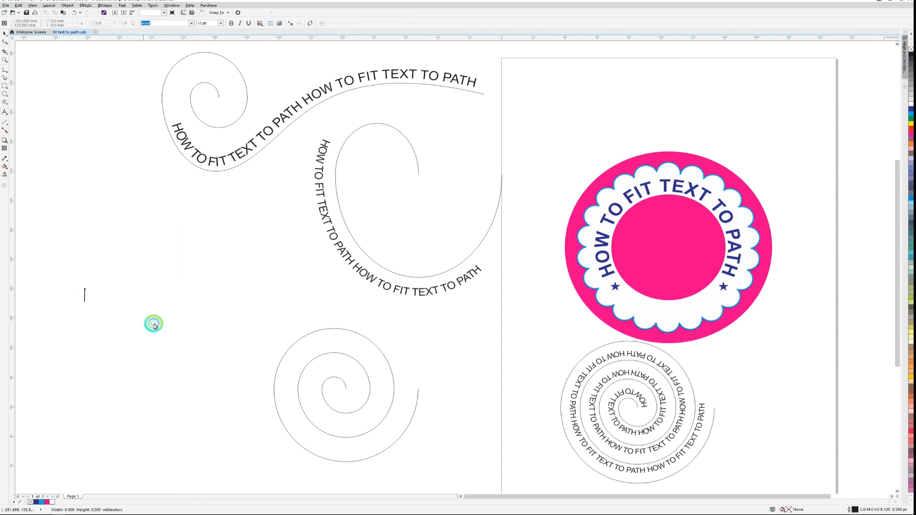
left_click(154, 328)
type("THANK YU")
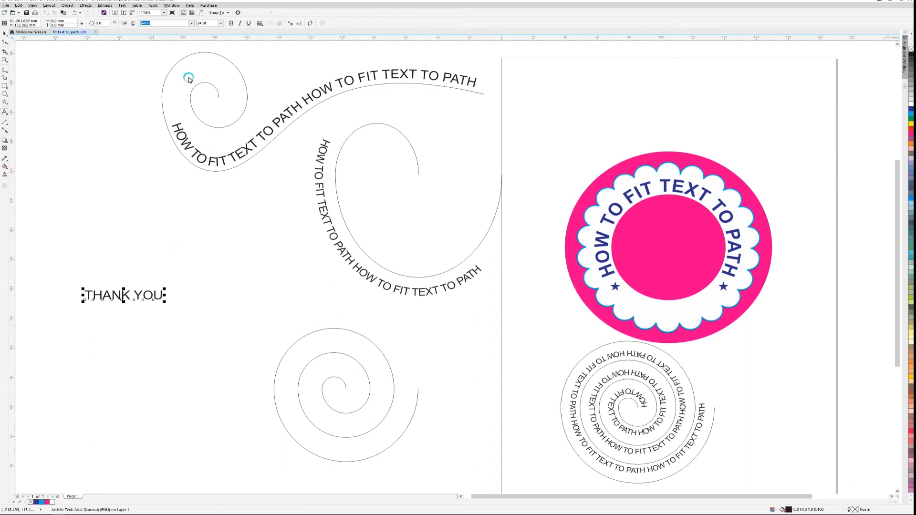
Fit the THANK YOU text to the inner magenta circle, centred along its lower edge
left_click(122, 7)
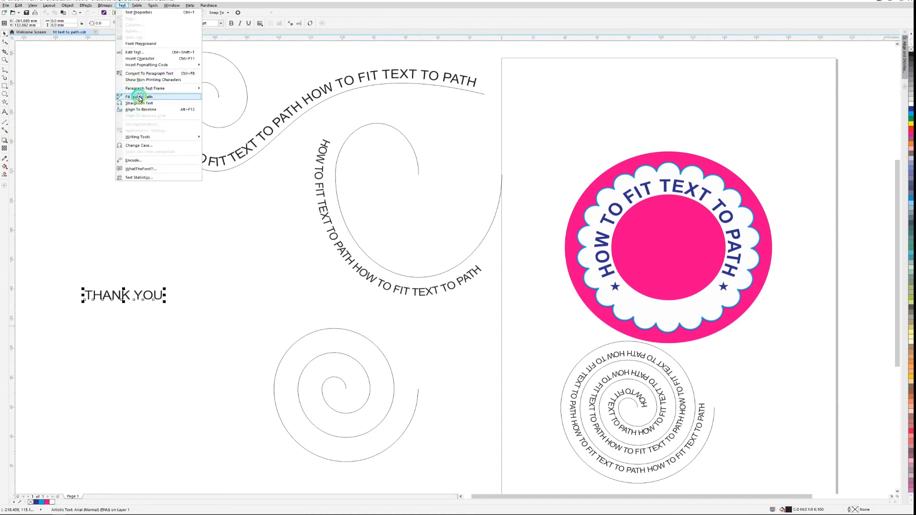
left_click(749, 337)
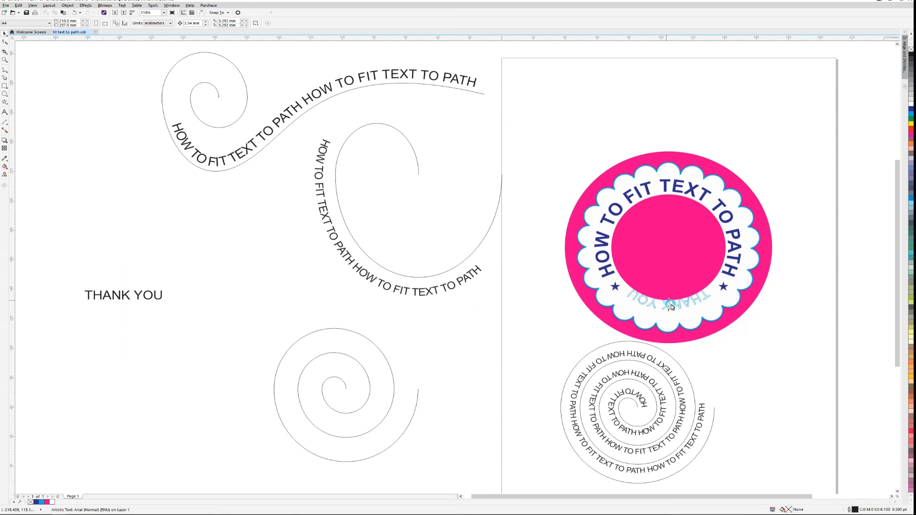
left_click(670, 301)
left_click(27, 23)
left_click(126, 22)
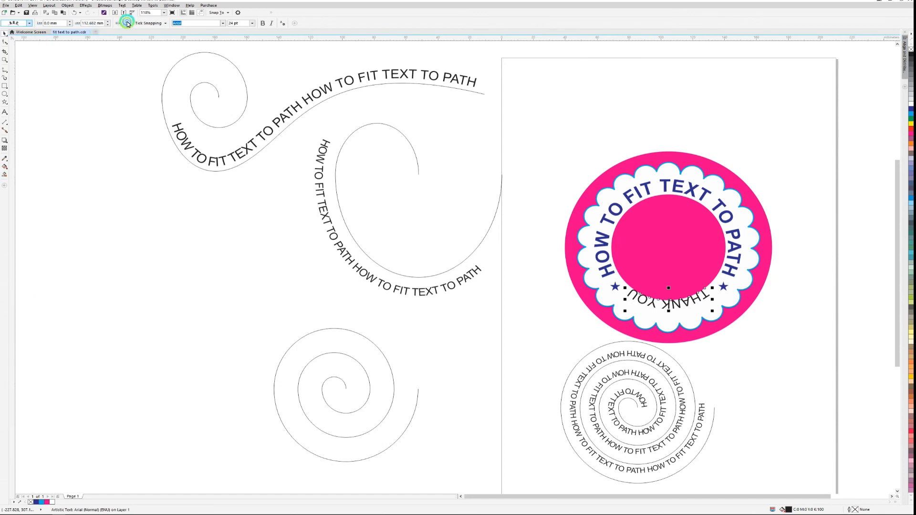
left_click(155, 24)
left_click(111, 82)
left_click(159, 24)
left_click(96, 98)
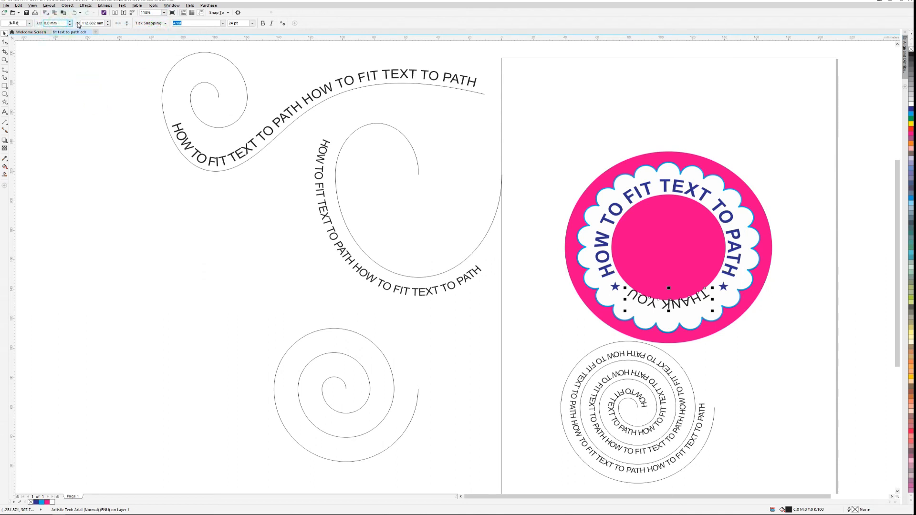
Mirror the THANK YOU text horizontally and vertically and offset it about 9 mm from the path, into the white band
left_click(705, 298)
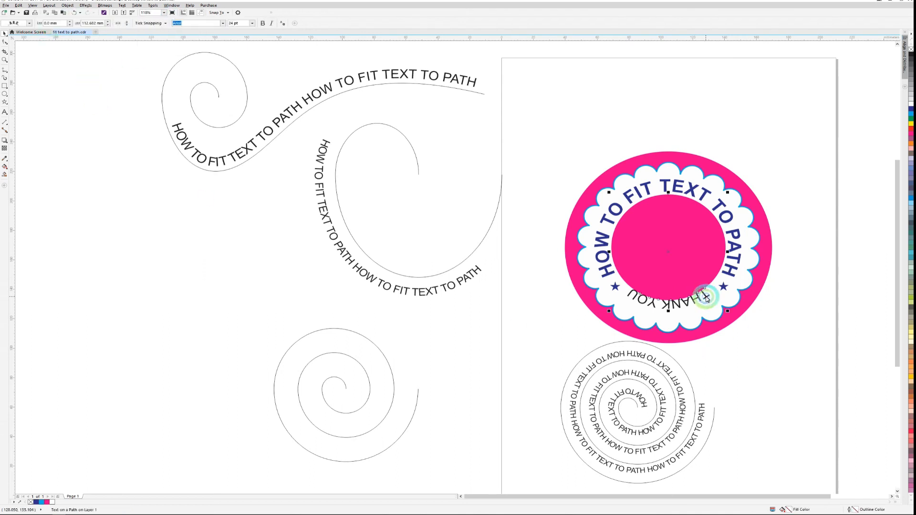
left_click_drag(706, 297, 710, 304)
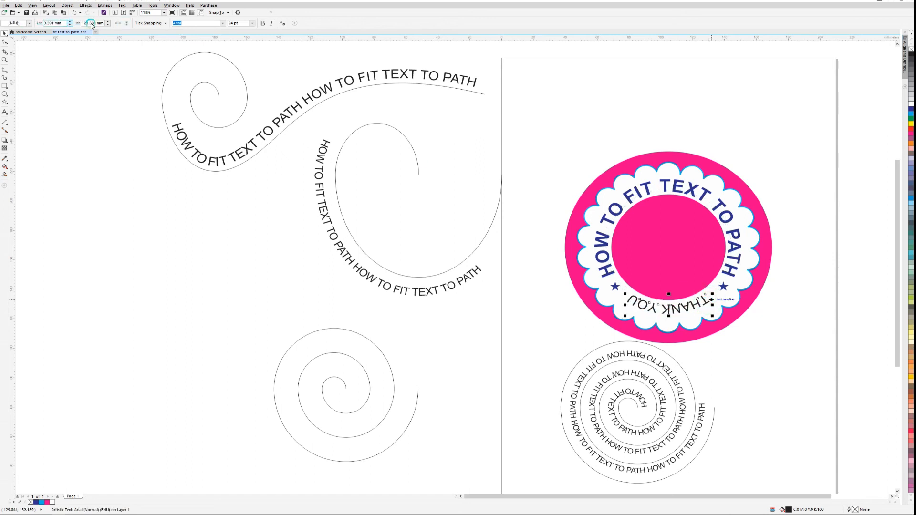
left_click(127, 23)
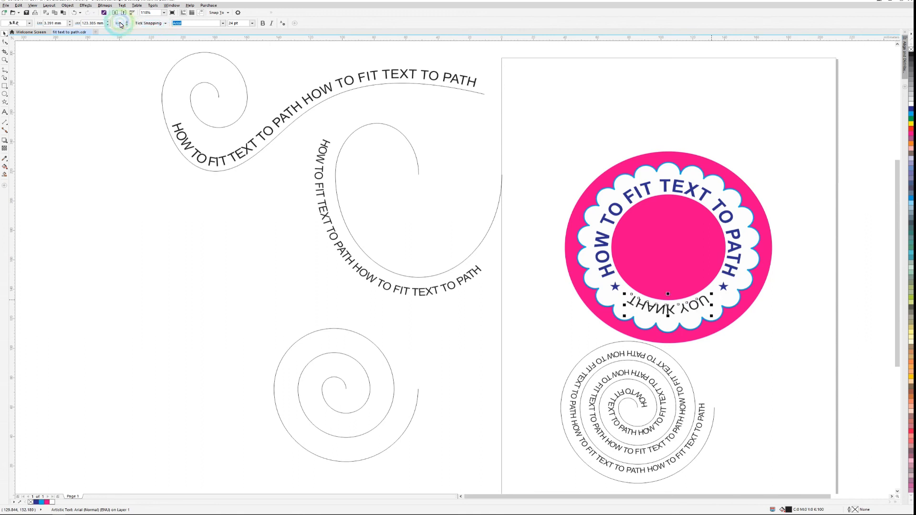
left_click(127, 24)
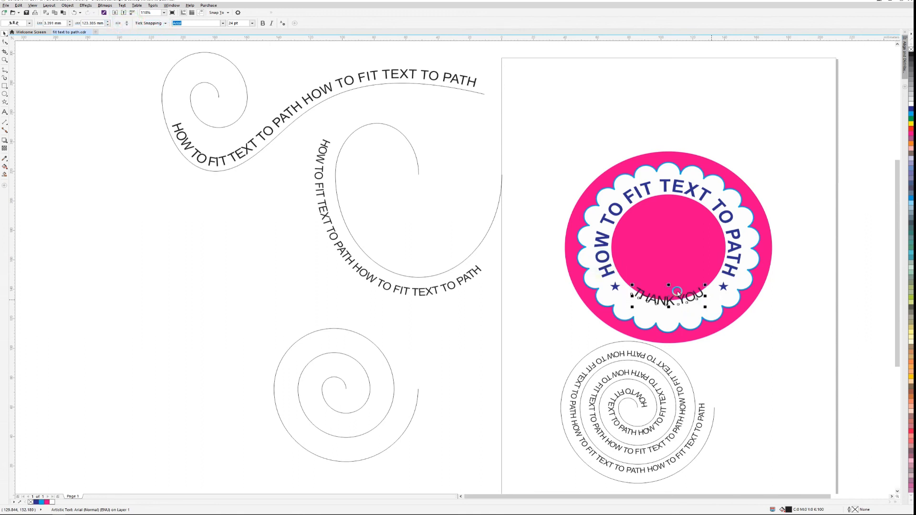
left_click_drag(667, 296, 668, 310)
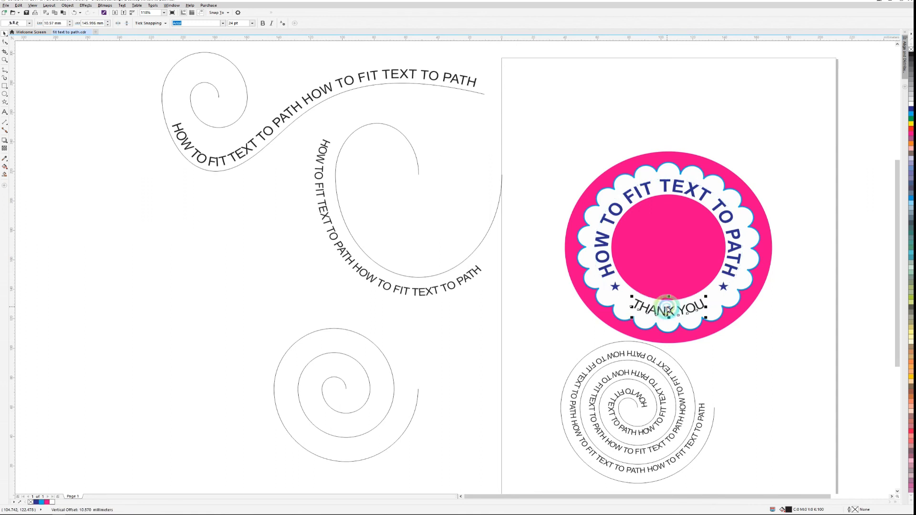
left_click(696, 309)
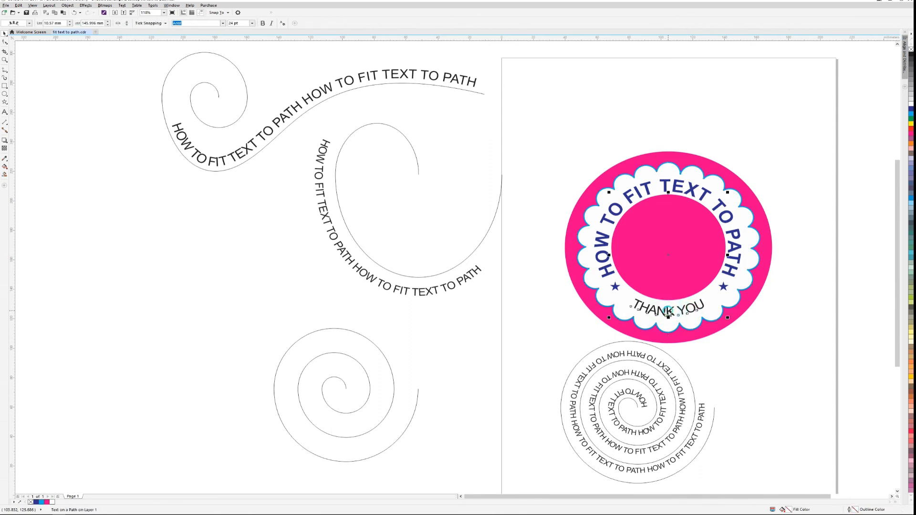
left_click_drag(671, 314, 671, 314)
Widen the letter spacing of THANK YOU with the Shape tool until the text spans between the two stars
left_click(7, 44)
left_click(706, 317)
left_click_drag(710, 319, 744, 352)
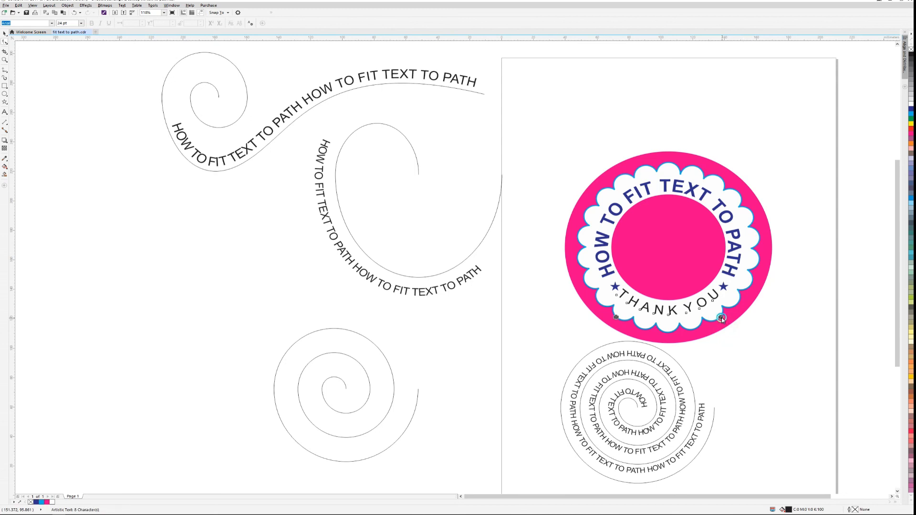
left_click(779, 384)
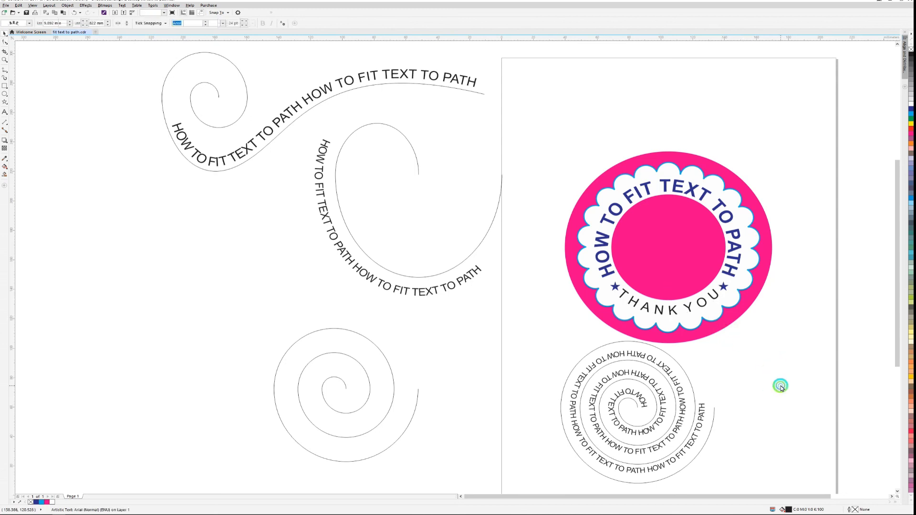
Break the THANK YOU text apart from its path and delete the inner magenta circle
left_click(680, 215)
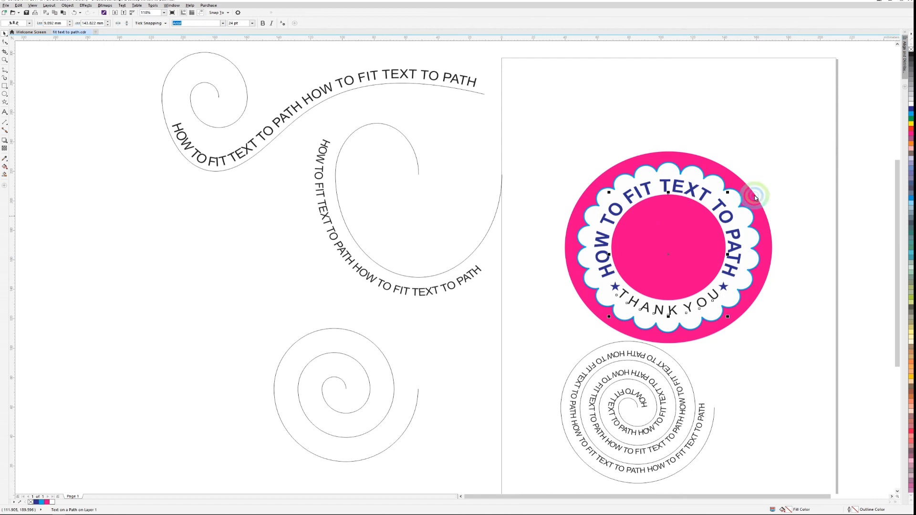
left_click(79, 6)
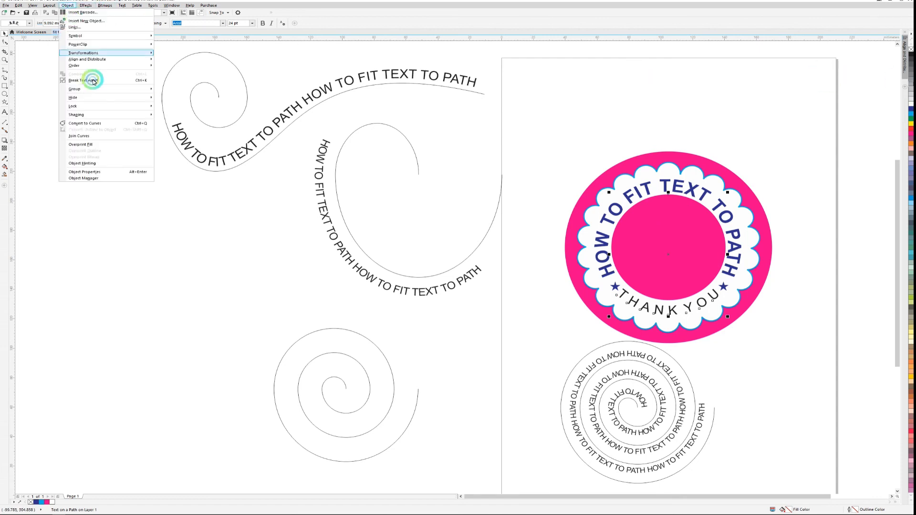
left_click(736, 156)
left_click(658, 238)
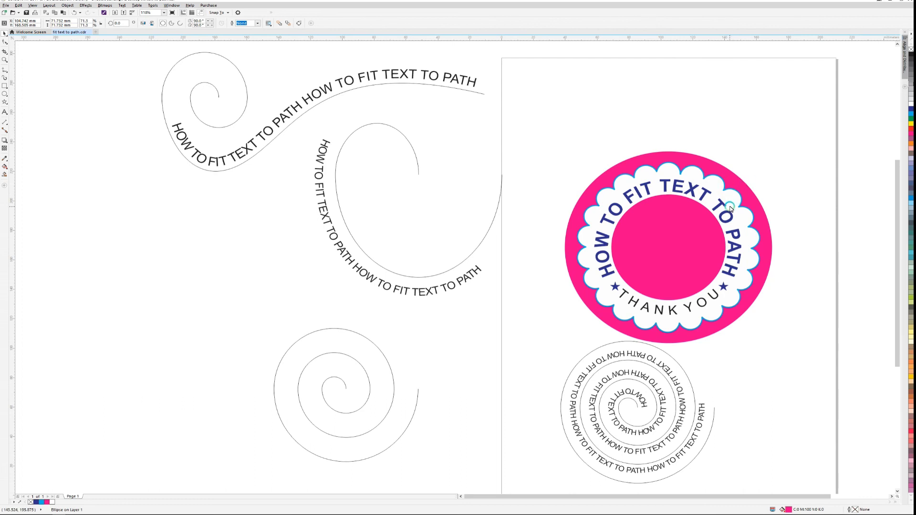
key("Delete")
left_click(713, 298)
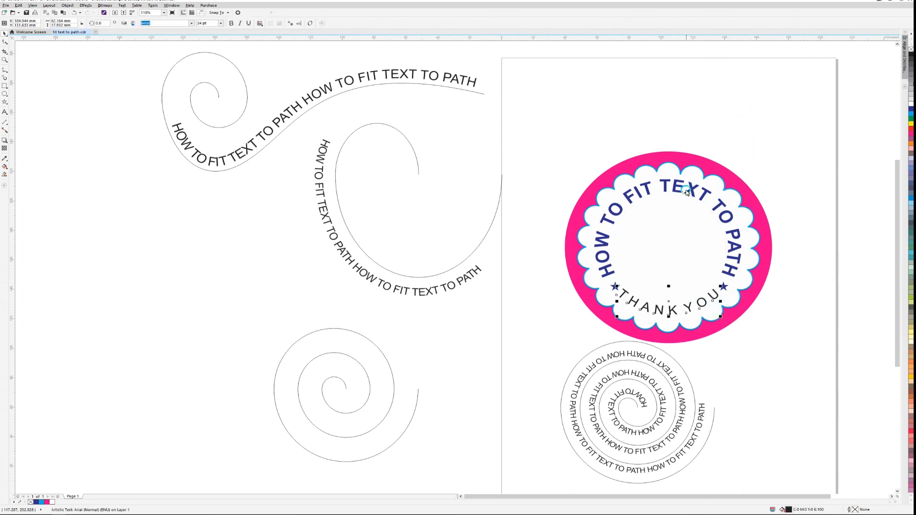
left_click(791, 155)
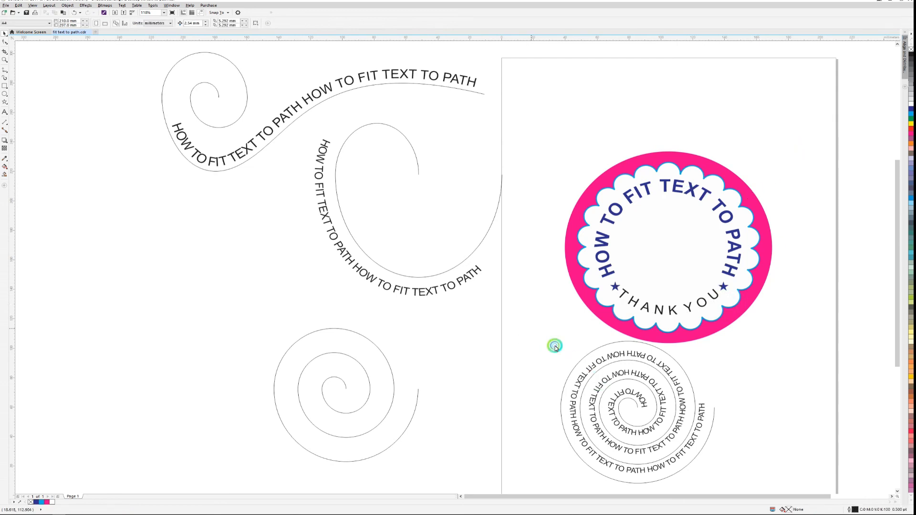
Delete the text spiral below the badge and the empty spiral beside the page
left_click_drag(531, 329, 790, 487)
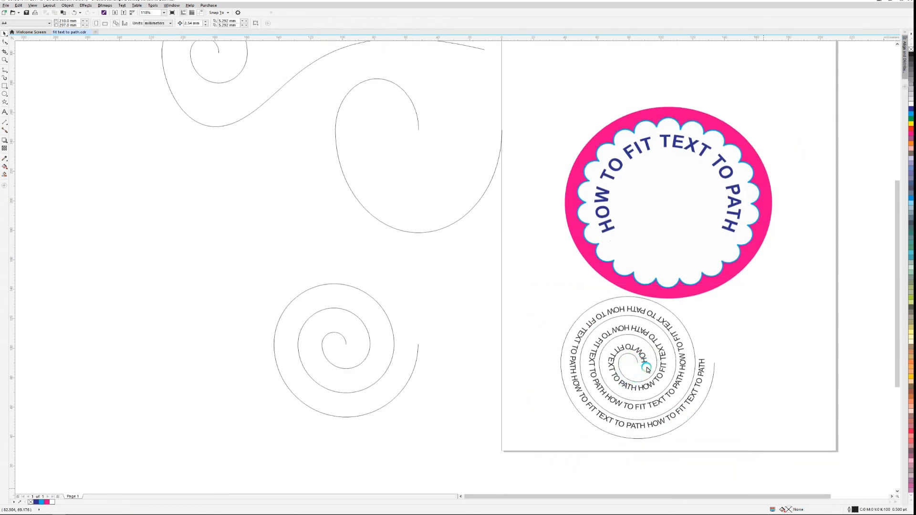
key("Delete")
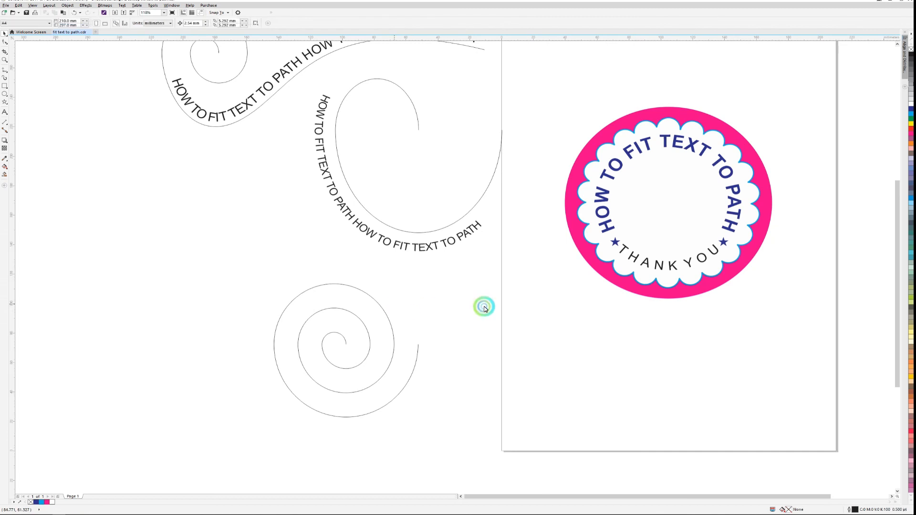
scroll(339, 315, "up", 1)
left_click(331, 345)
key("Delete")
Zoom in on the whole circular badge to examine the design
left_click_drag(512, 127, 834, 409)
key("shift+F2")
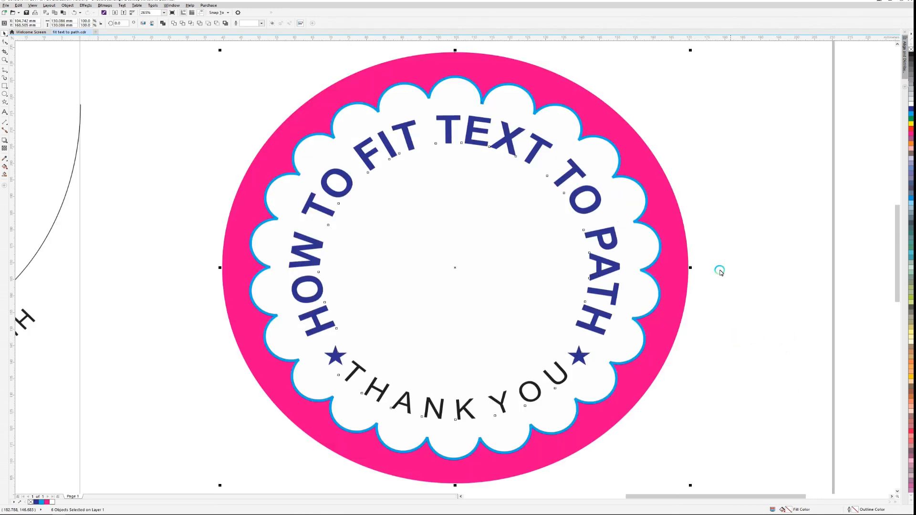
left_click(738, 263)
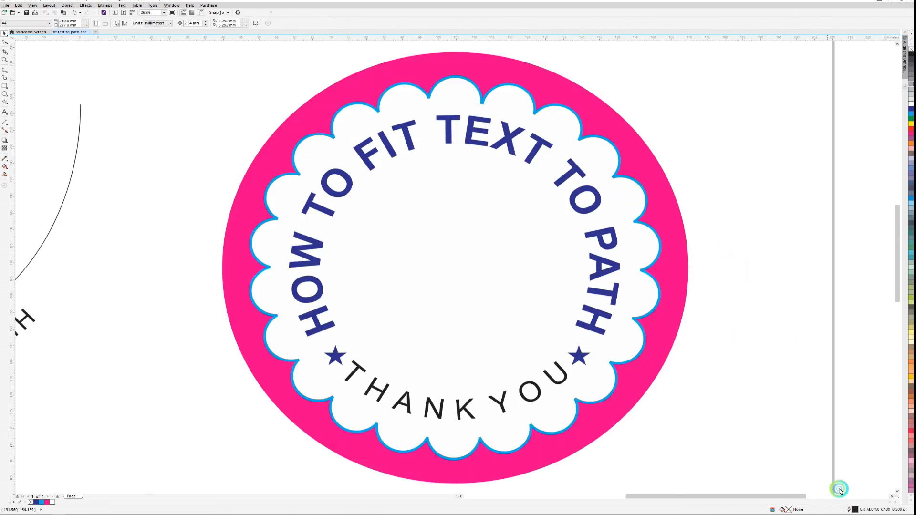